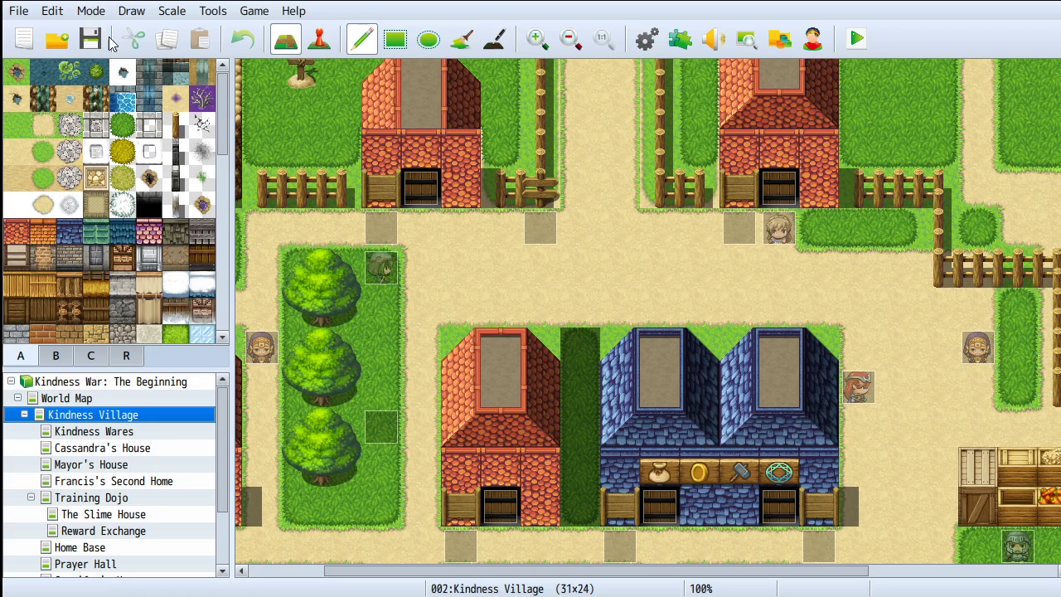
# Create a new project with the name and game title "Learn RPG MV" in the default location
pyautogui.click(24, 39)
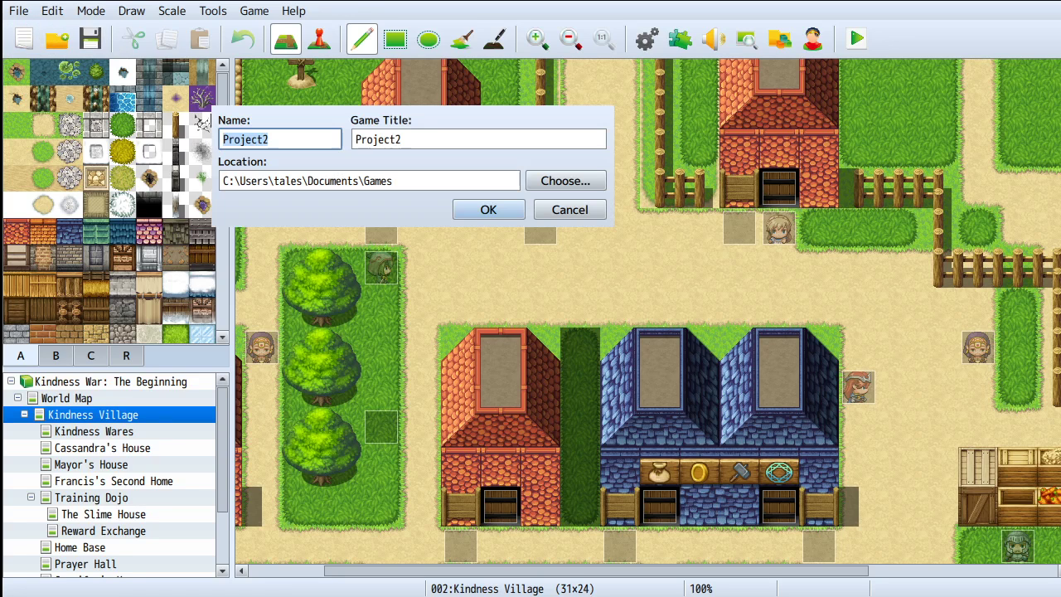
pyautogui.press('BackSpace')
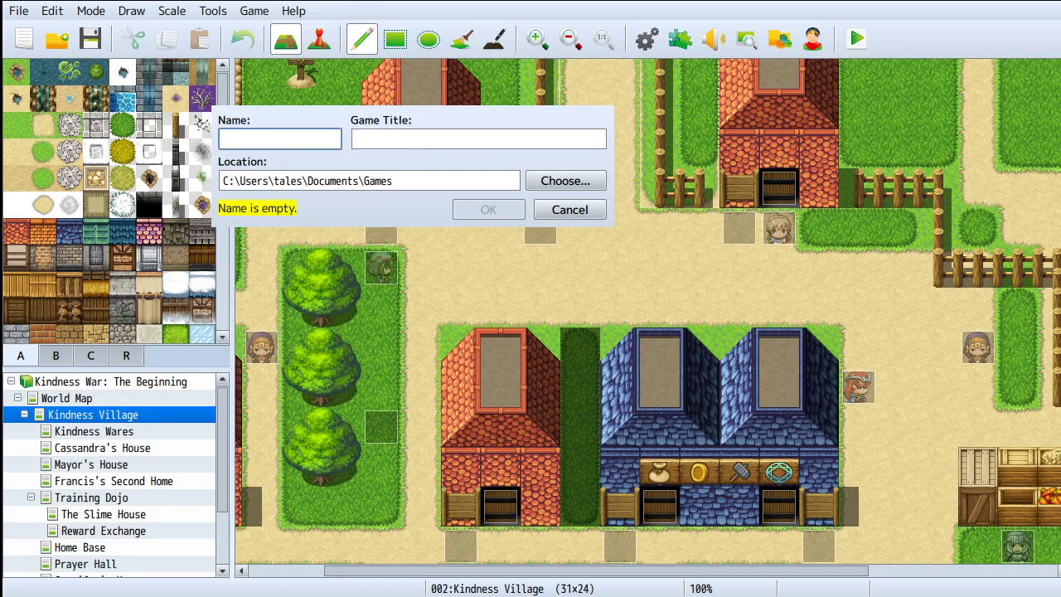
pyautogui.write('Learn ')
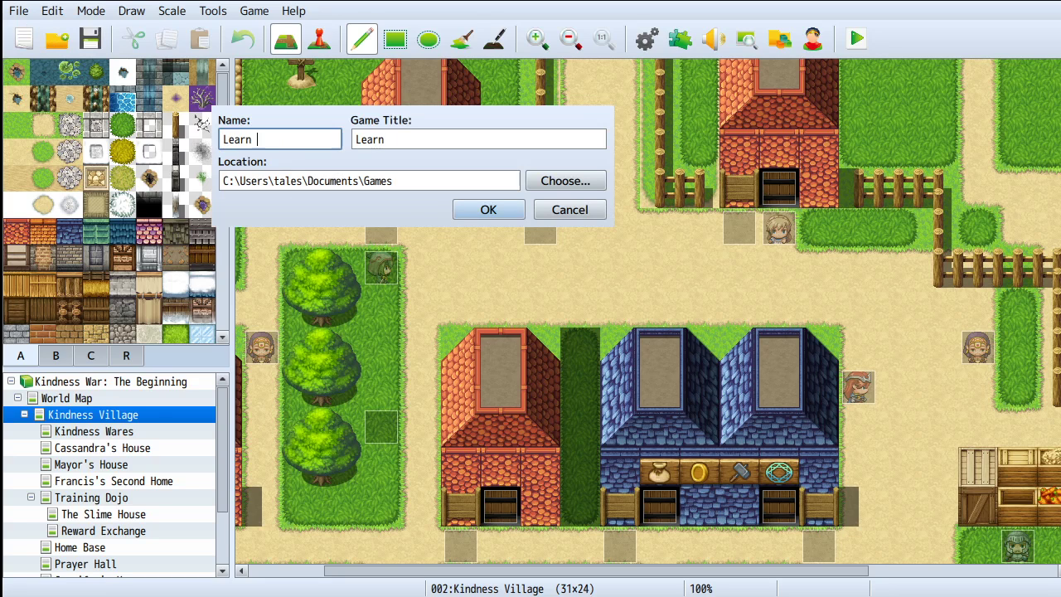
pyautogui.write('RPG Mv')
pyautogui.press('BackSpace')
pyautogui.write('V')
pyautogui.click(471, 211)
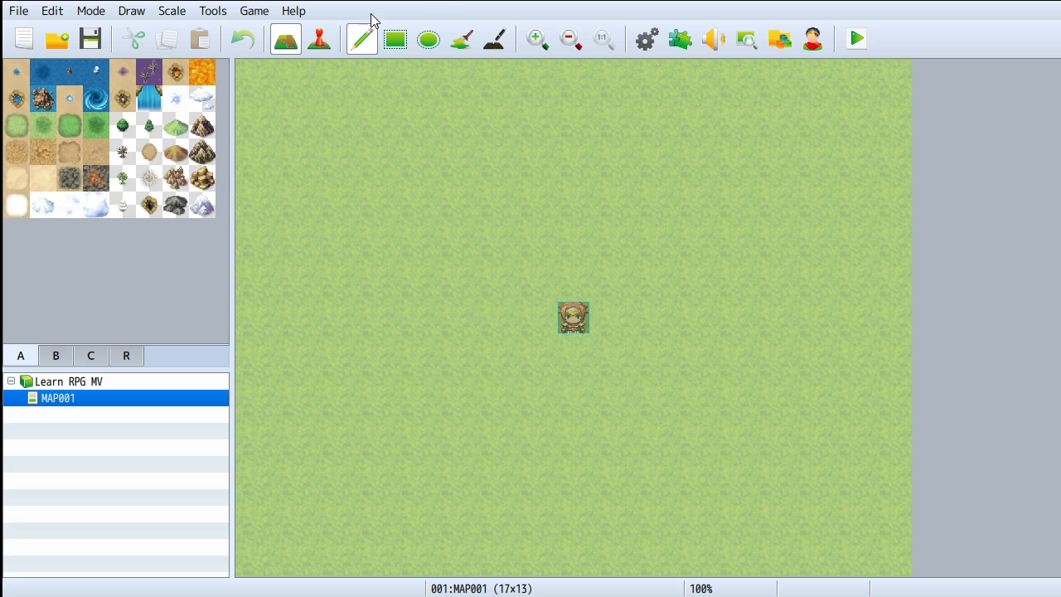
# Load the Shop District sample map as a child of MAP001
pyautogui.click(74, 402)
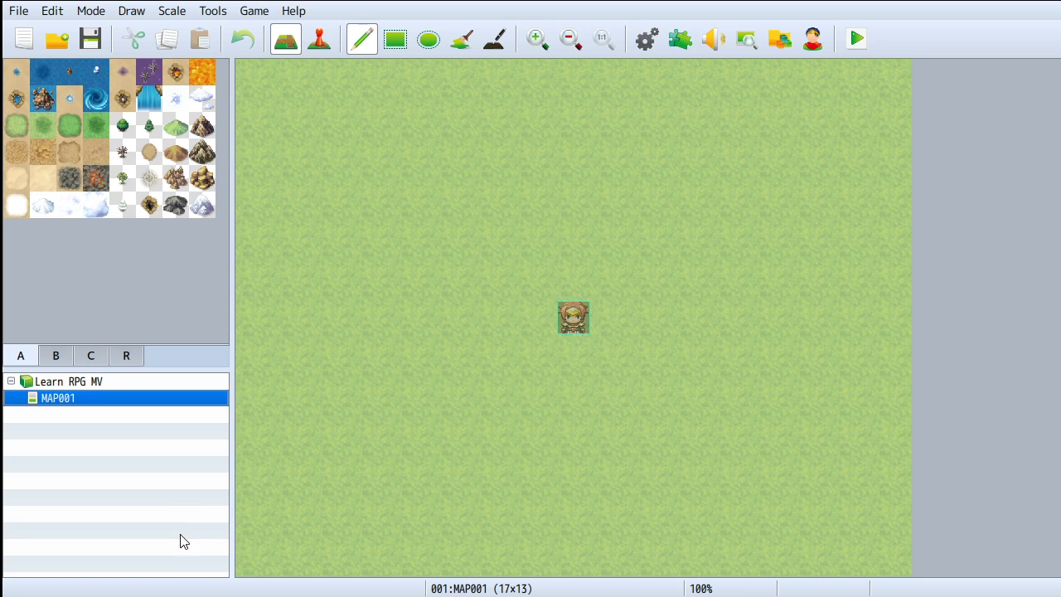
pyautogui.rightClick(128, 454)
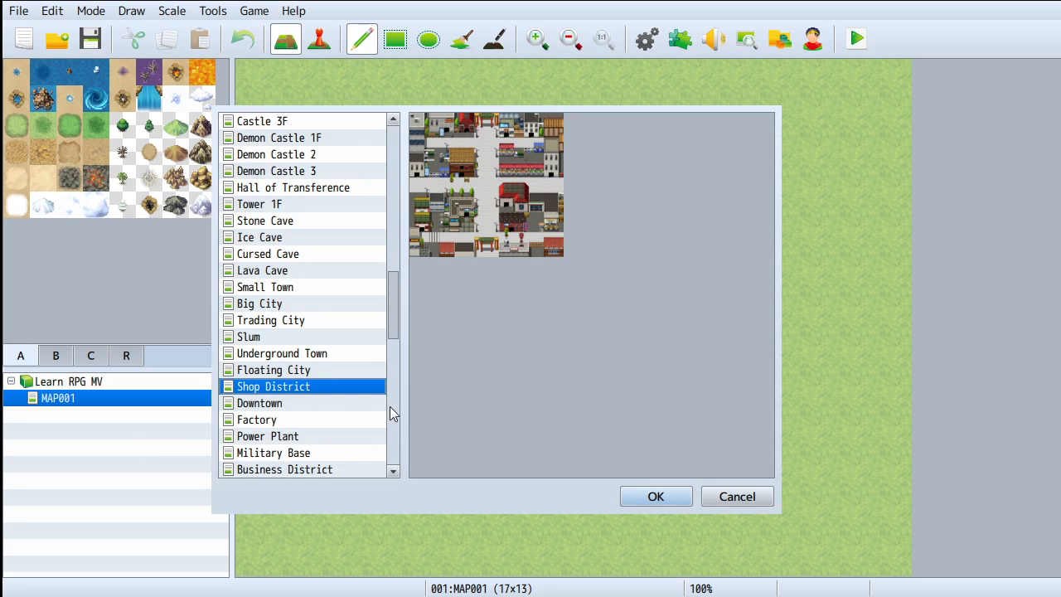
pyautogui.click(638, 494)
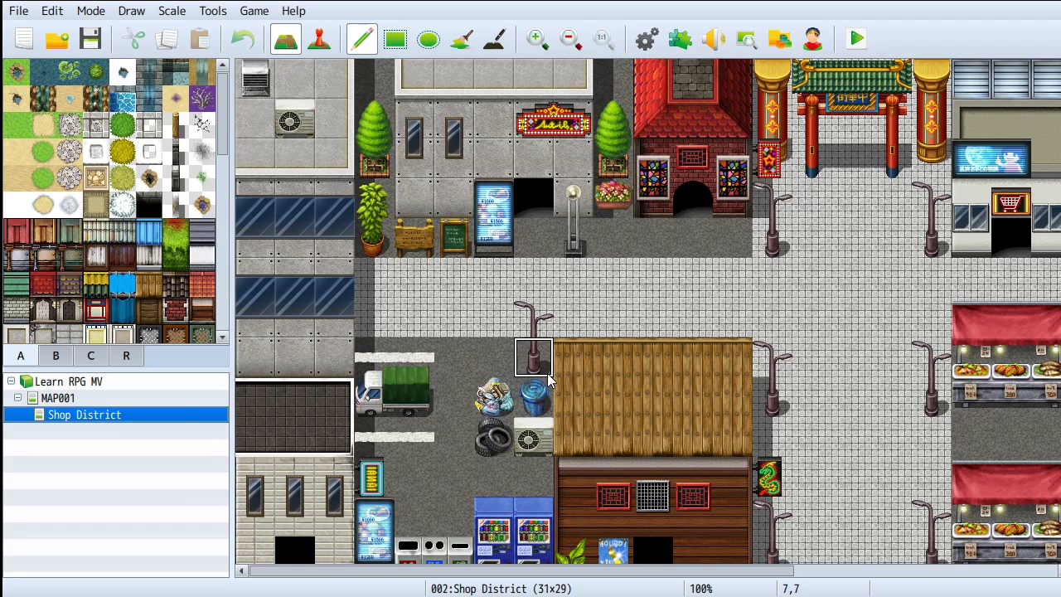
# Cut the player's starting position from the centre of MAP001 in event editing mode
pyautogui.click(181, 401)
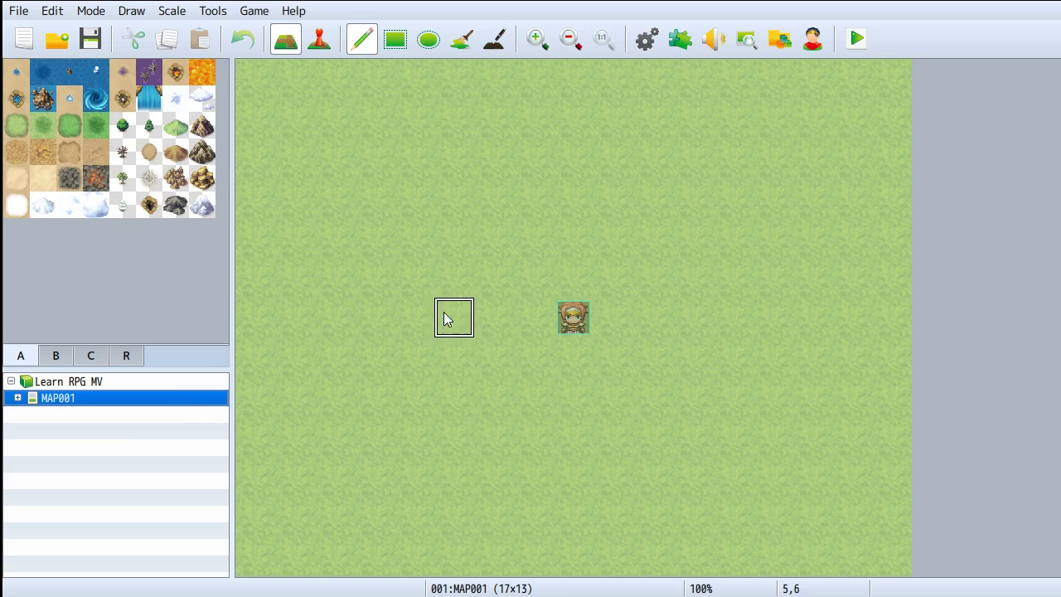
pyautogui.click(319, 38)
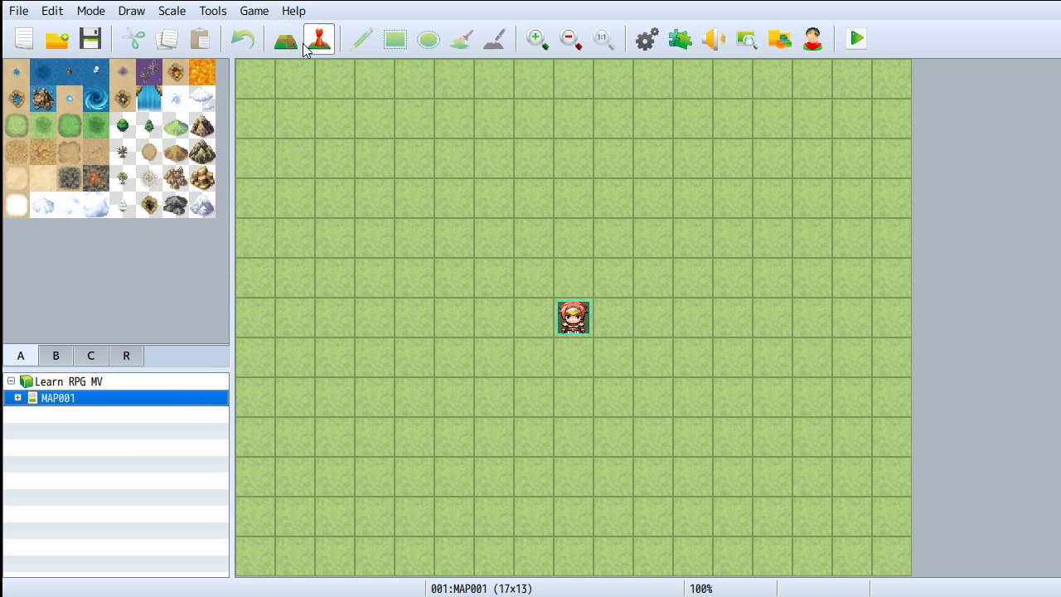
pyautogui.click(573, 321)
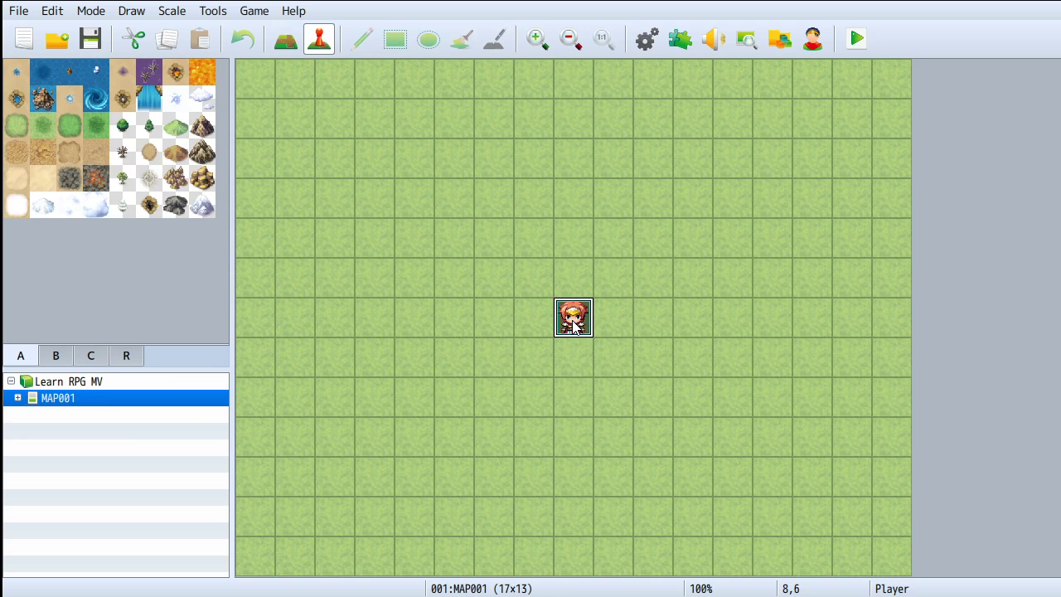
pyautogui.hotkey('ctrl', 'x')
# Place the player's starting position at tile 15,5 of the Shop District map, just below the gate
pyautogui.click(154, 404)
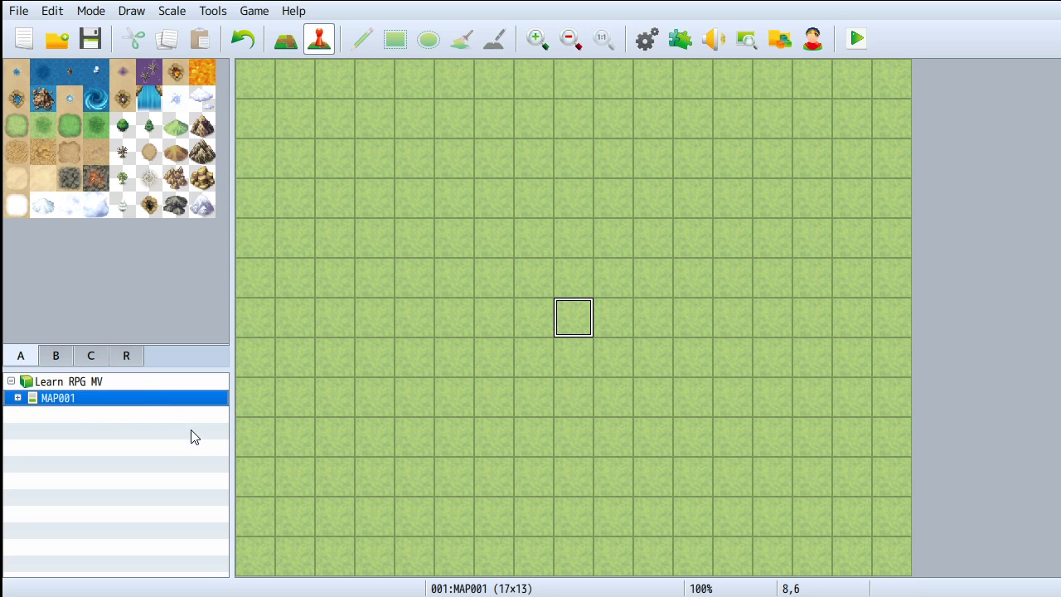
pyautogui.click(17, 398)
pyautogui.click(34, 415)
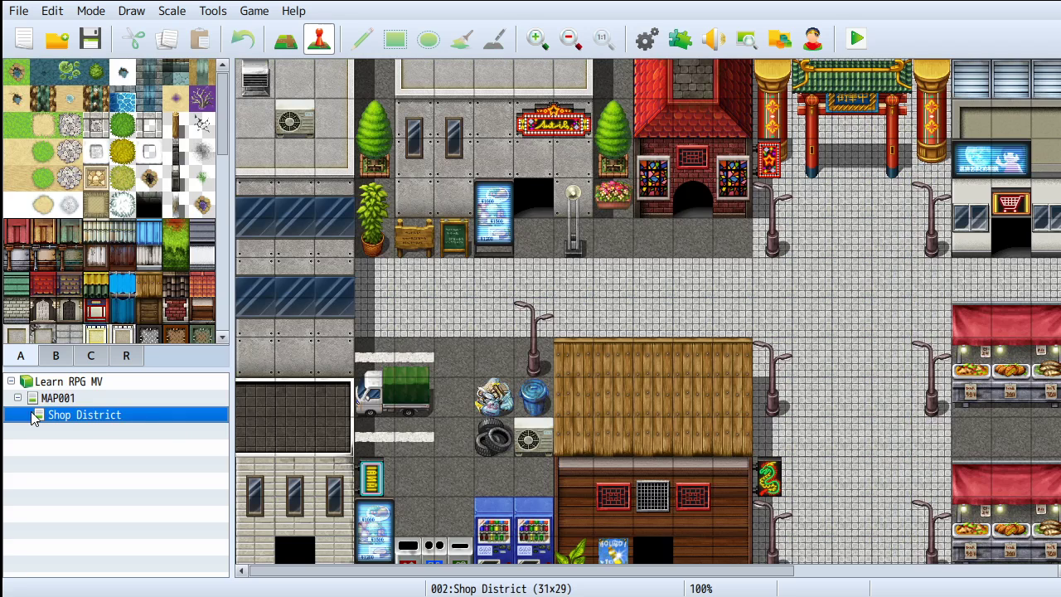
pyautogui.click(842, 278)
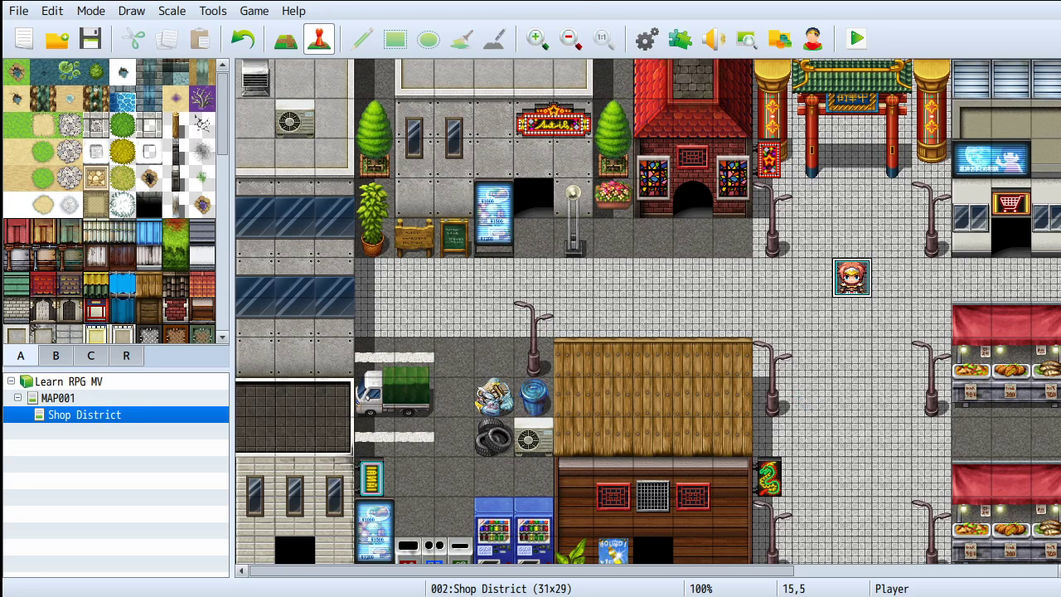
# Create an event on tile 14,5 beside the player start and name it "Hellow World"
pyautogui.click(927, 234)
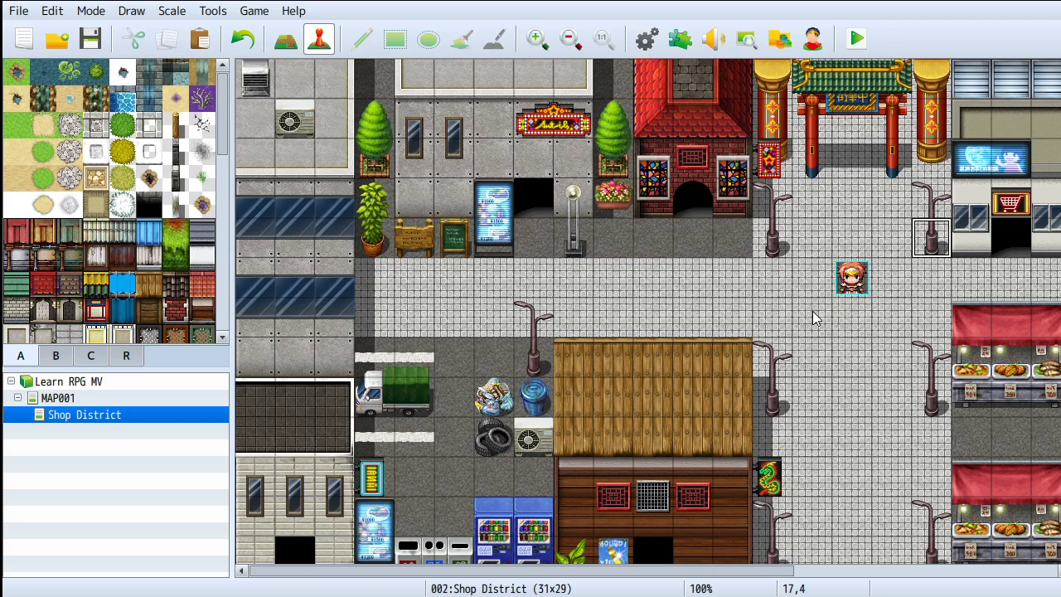
pyautogui.scroll(-3, 839, 312)
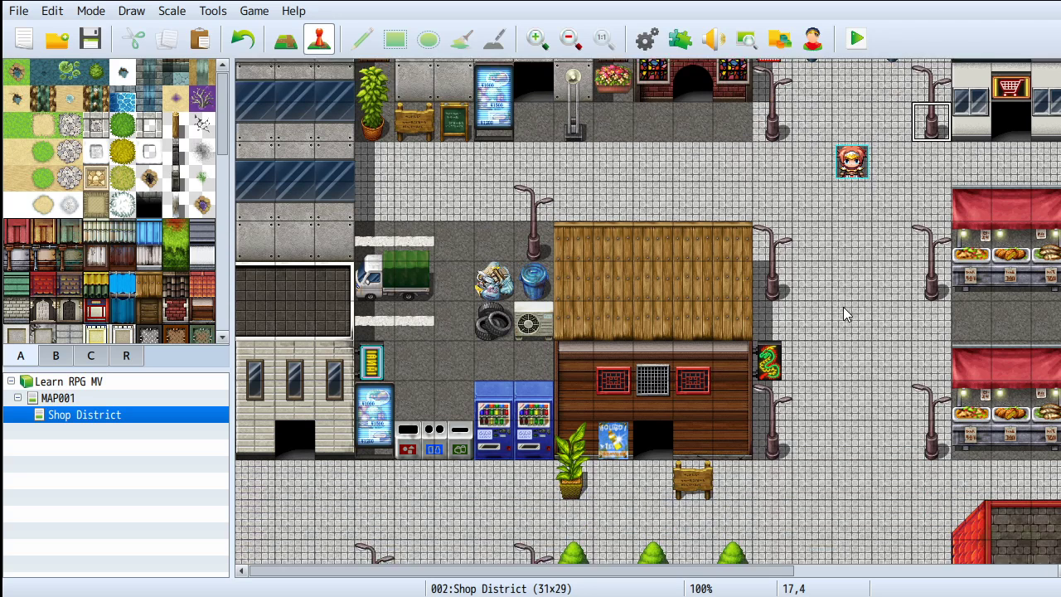
pyautogui.scroll(2, 843, 307)
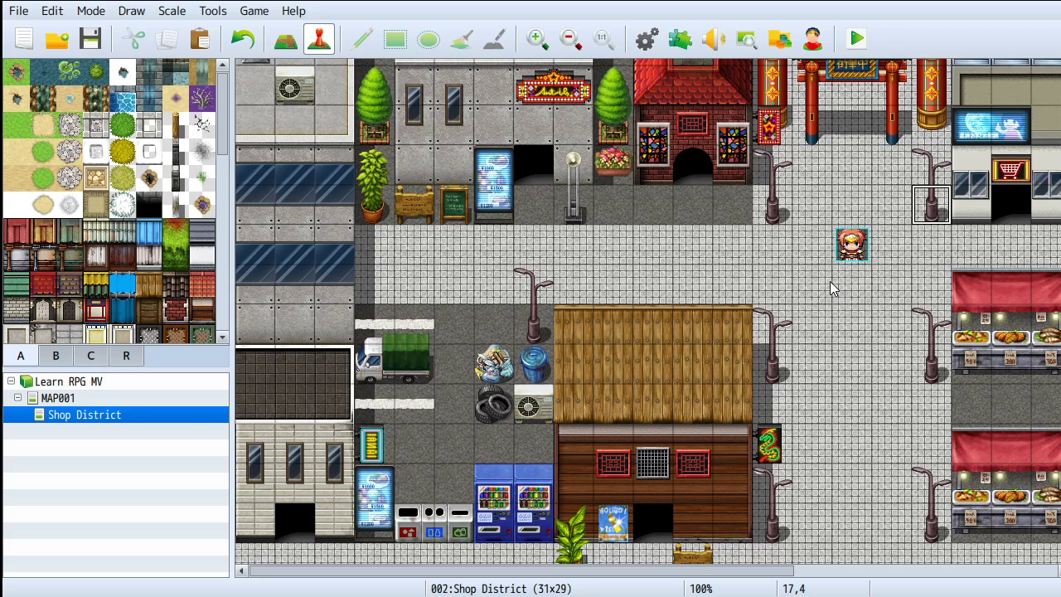
pyautogui.doubleClick(818, 255)
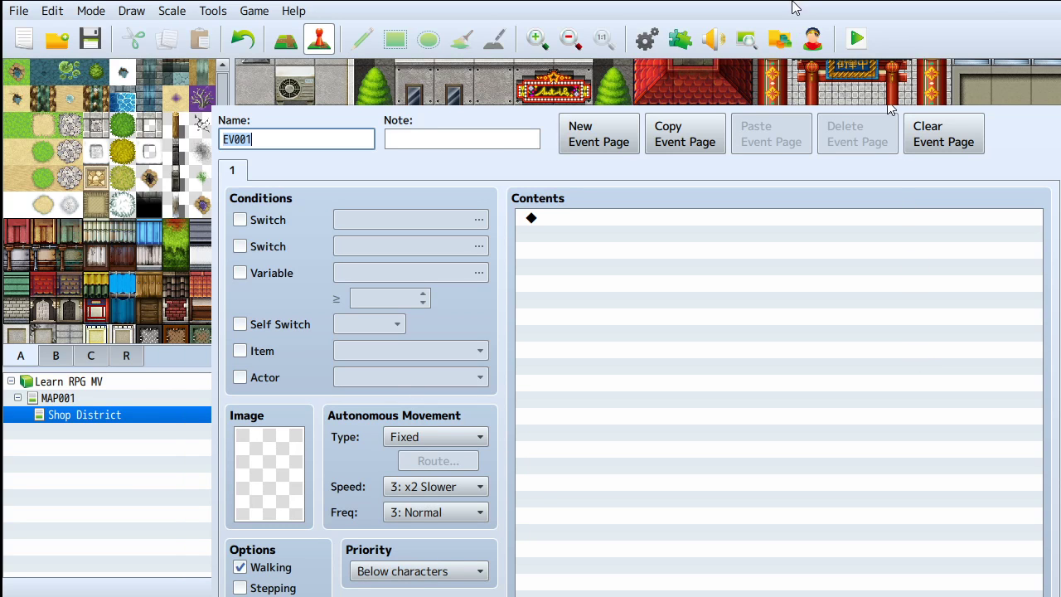
pyautogui.moveTo(630, 93); pyautogui.dragTo(535, 19)
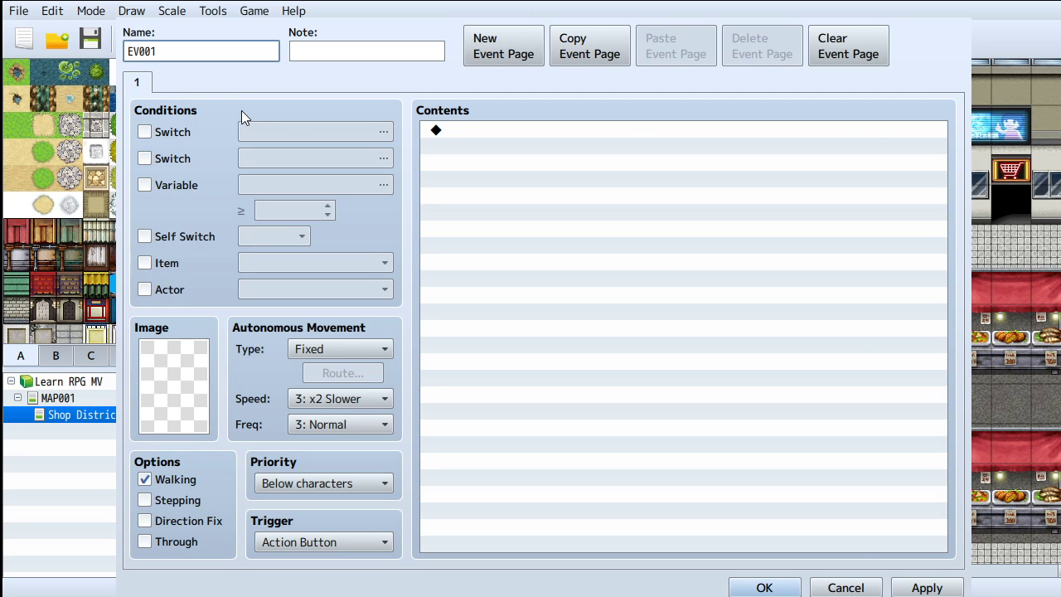
pyautogui.press('BackSpace')
pyautogui.press('BackSpace')
pyautogui.press('BackSpace')
pyautogui.press('BackSpace')
pyautogui.press('BackSpace')
pyautogui.write('Hellow World')
pyautogui.press('Tab')
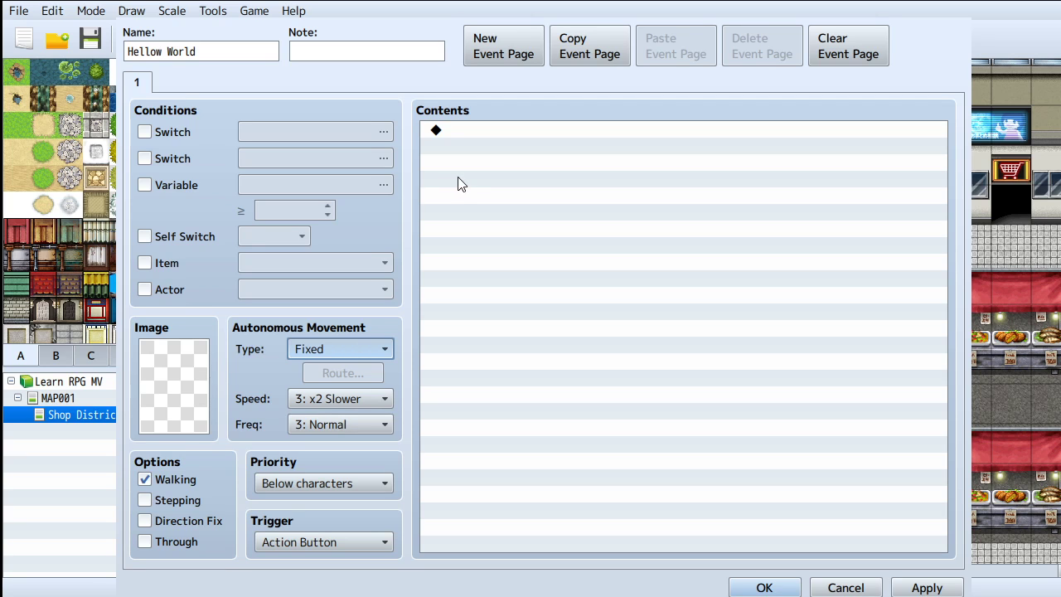
# Set the event's autonomous movement speed to 4: Normal
pyautogui.click(453, 217)
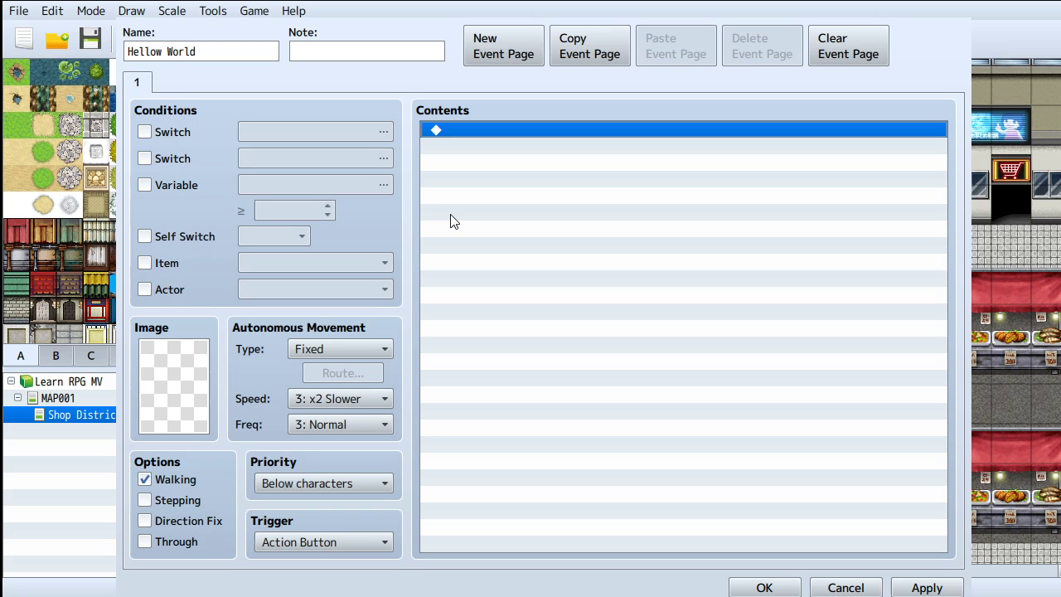
pyautogui.click(368, 398)
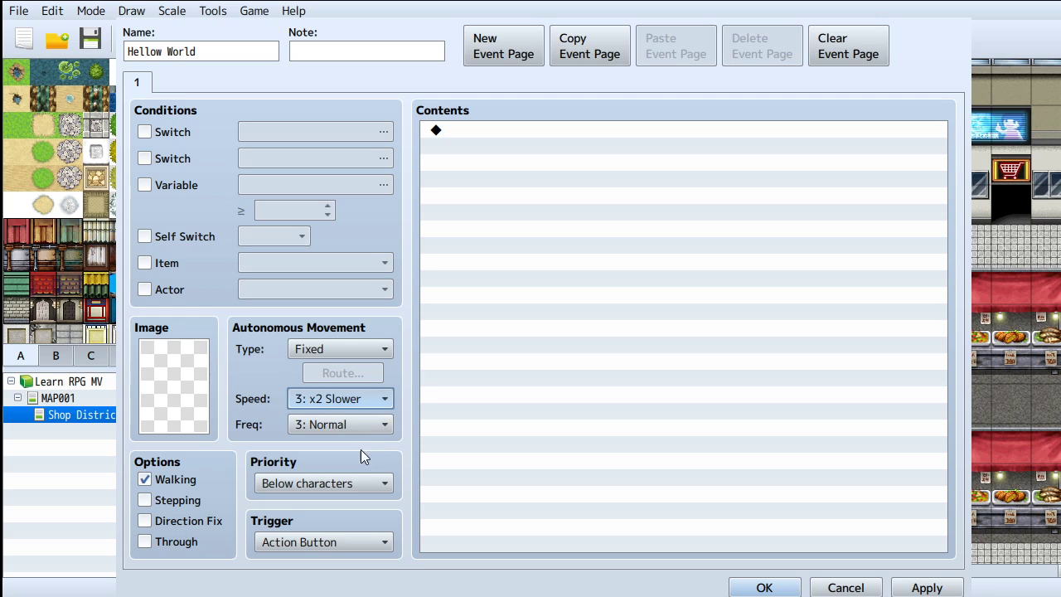
pyautogui.press('Down')
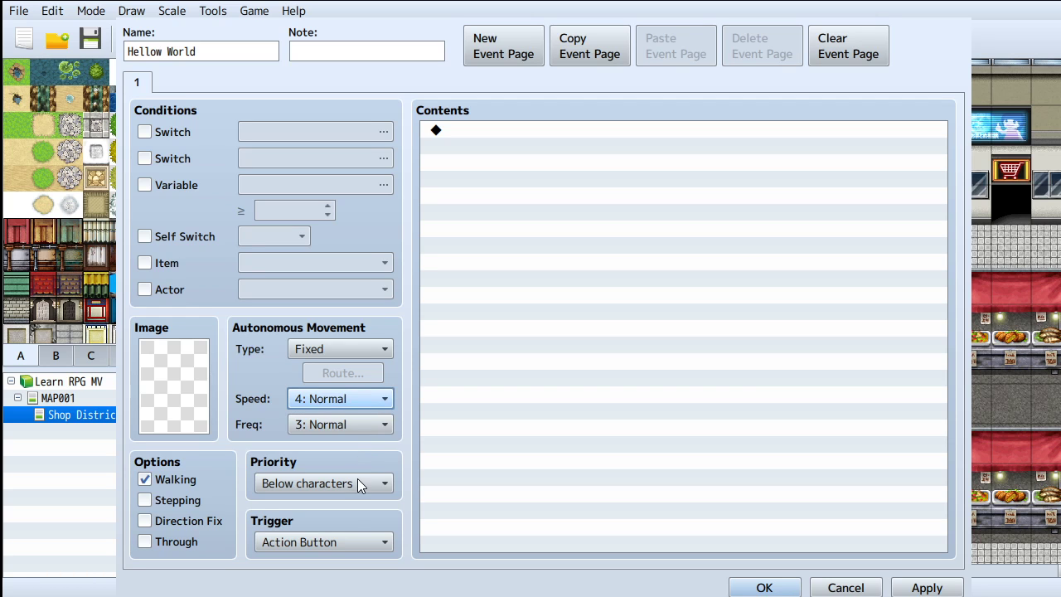
pyautogui.click(289, 423)
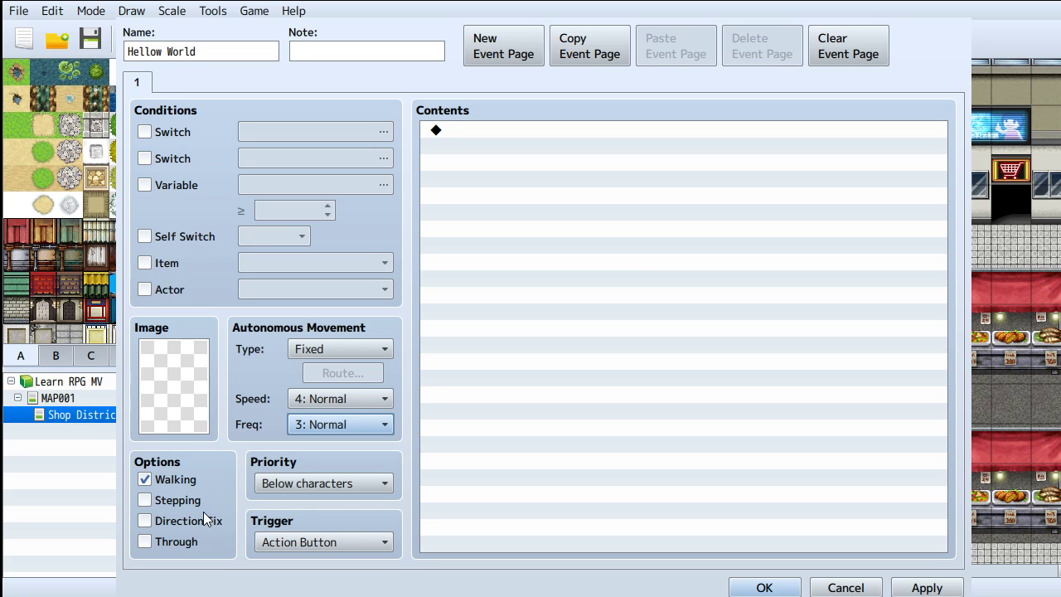
pyautogui.click(143, 501)
pyautogui.click(143, 501)
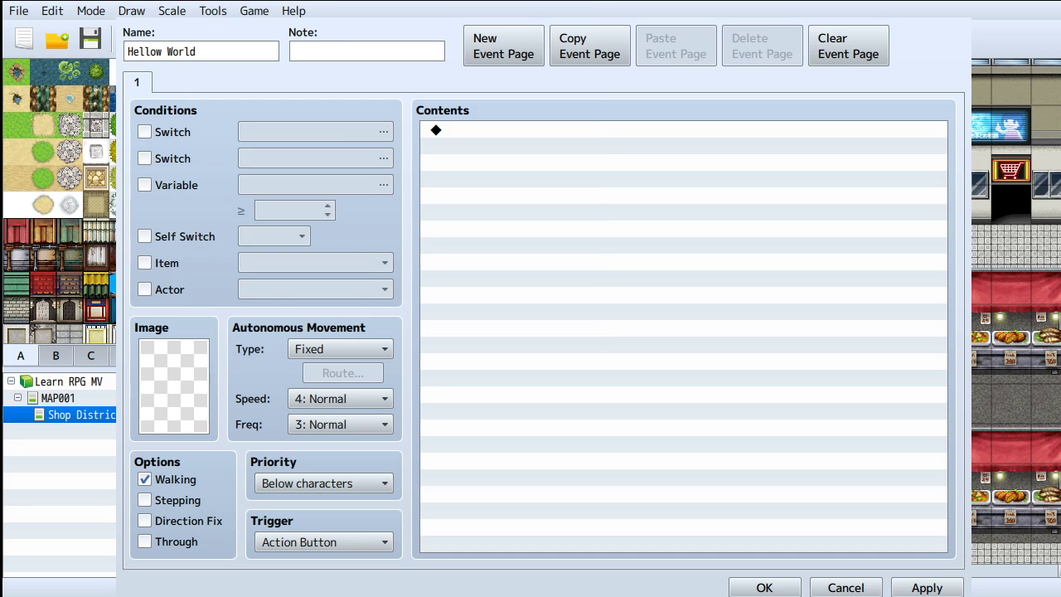
# Assign the first brown-haired character of the People1 sheet as the event's image and save the event
pyautogui.doubleClick(174, 386)
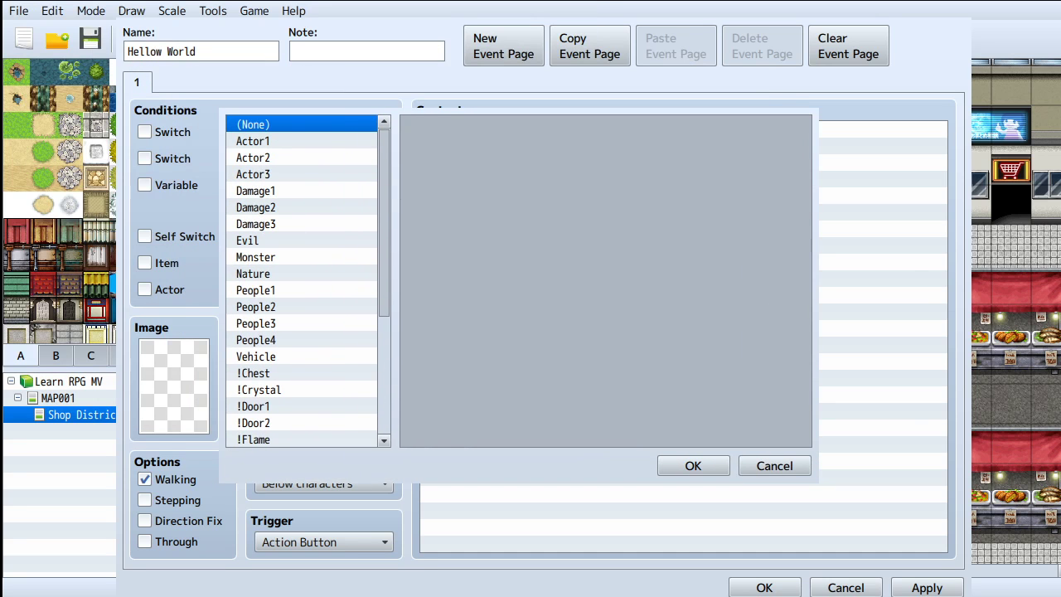
pyautogui.click(266, 292)
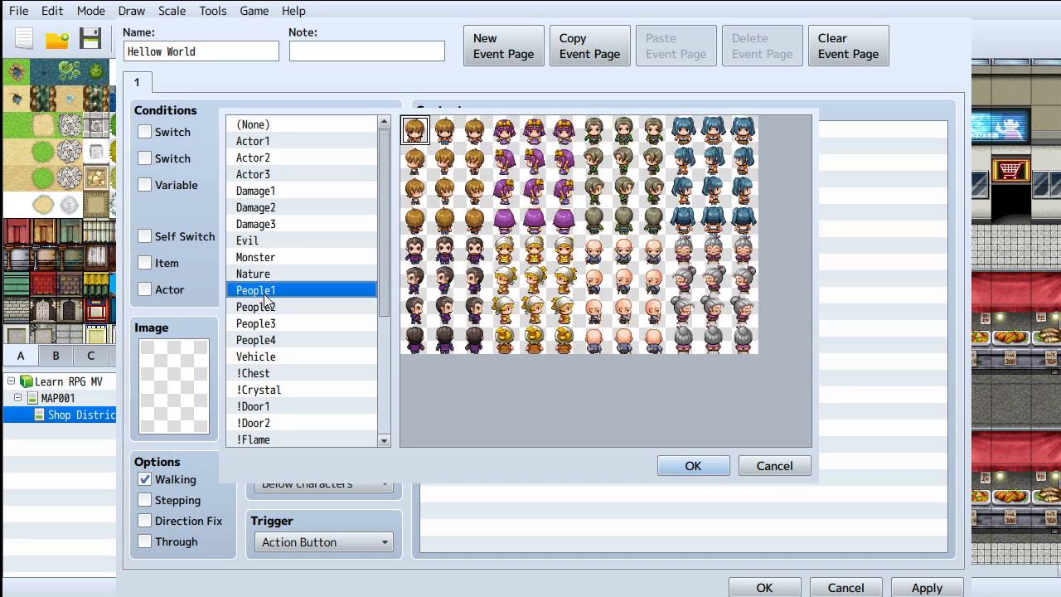
pyautogui.doubleClick(416, 132)
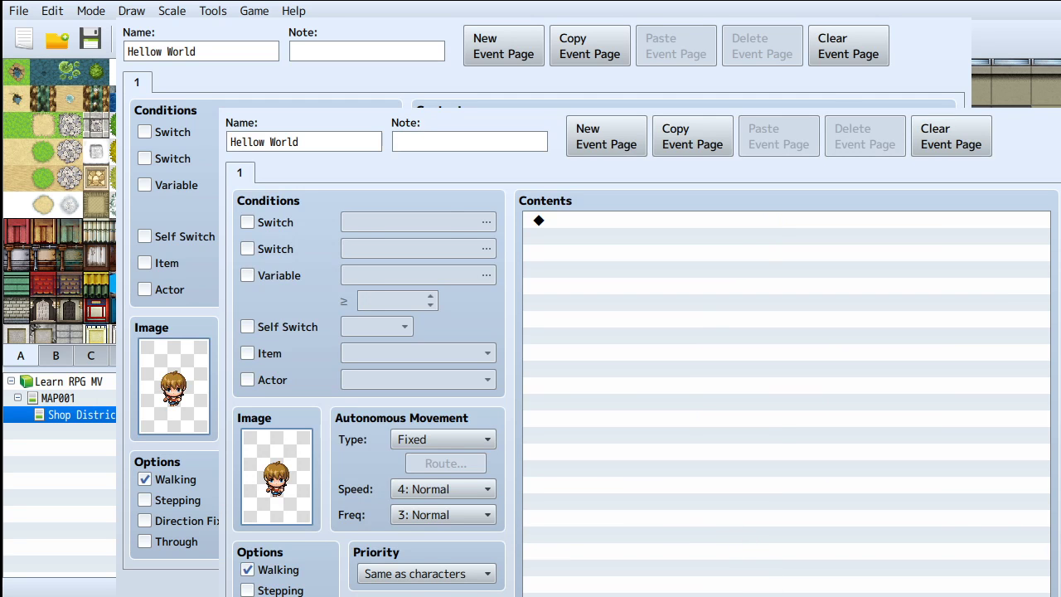
pyautogui.click(746, 596)
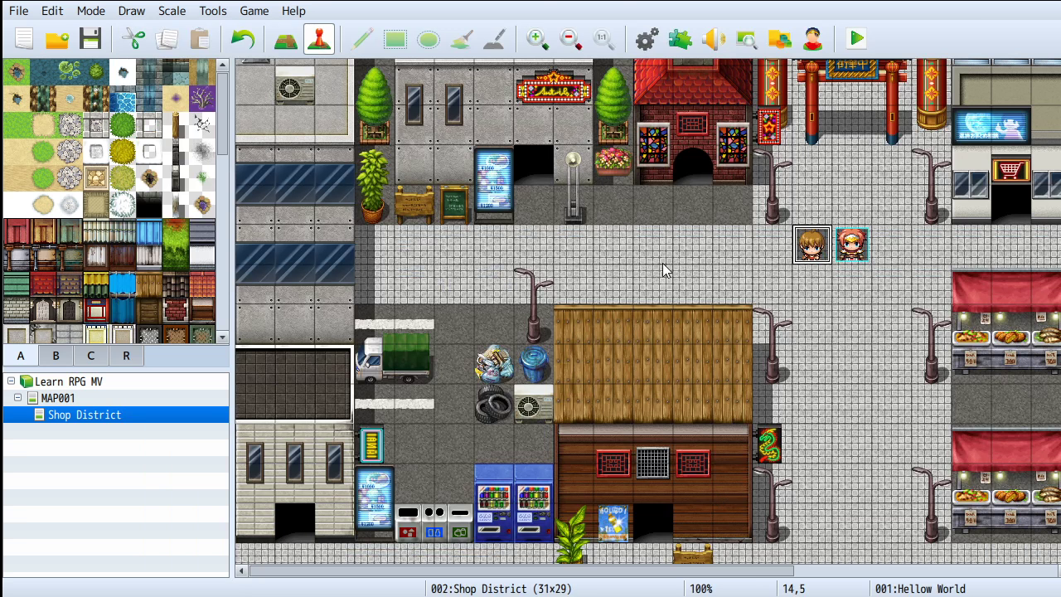
# Reopen the Hellow World event and examine the available event commands on all three pages
pyautogui.click(647, 39)
pyautogui.doubleClick(799, 258)
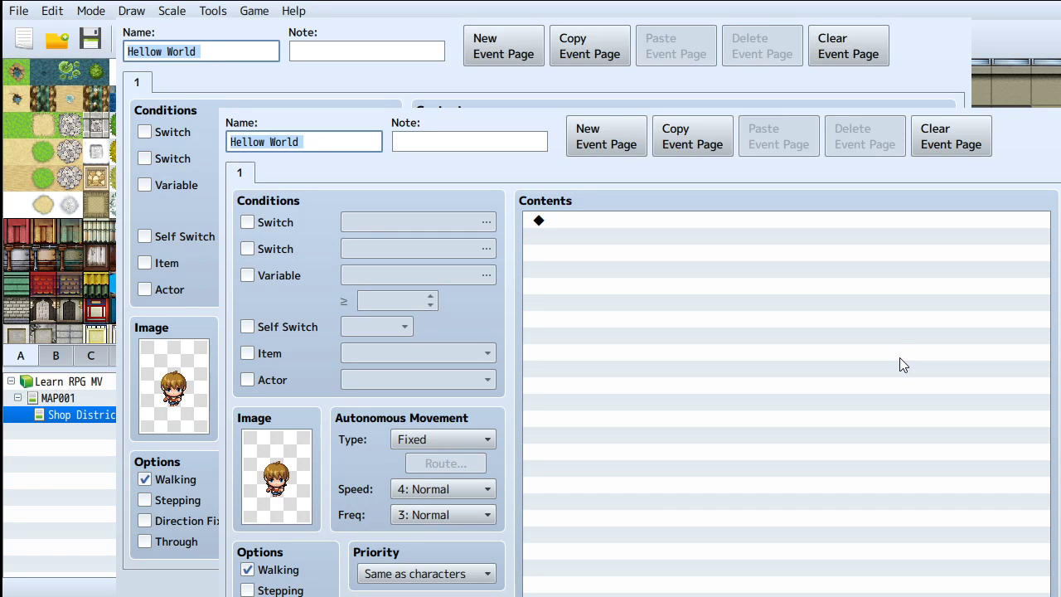
pyautogui.doubleClick(793, 330)
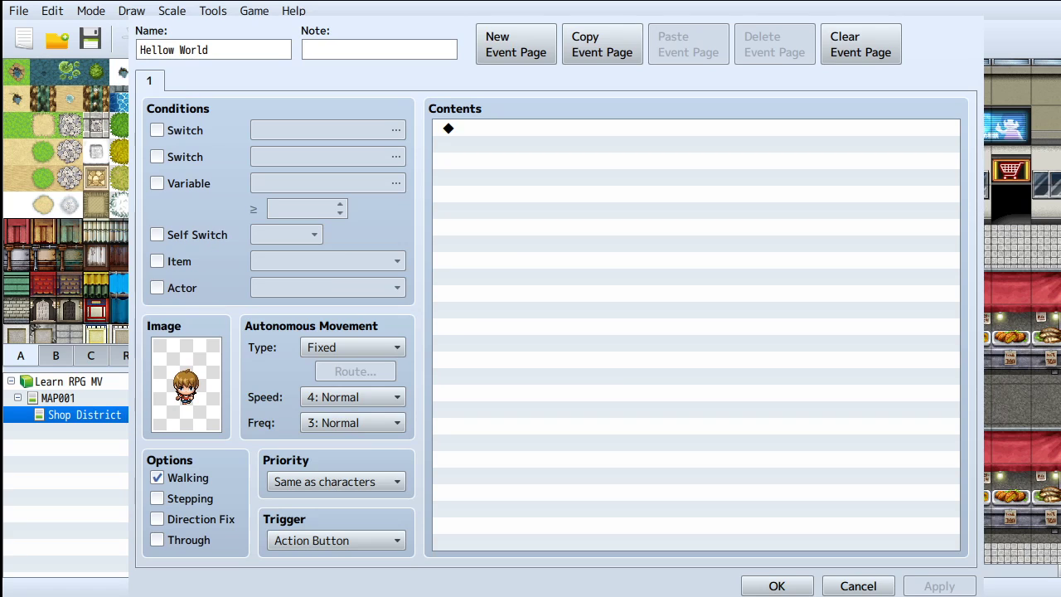
pyautogui.click(940, 128)
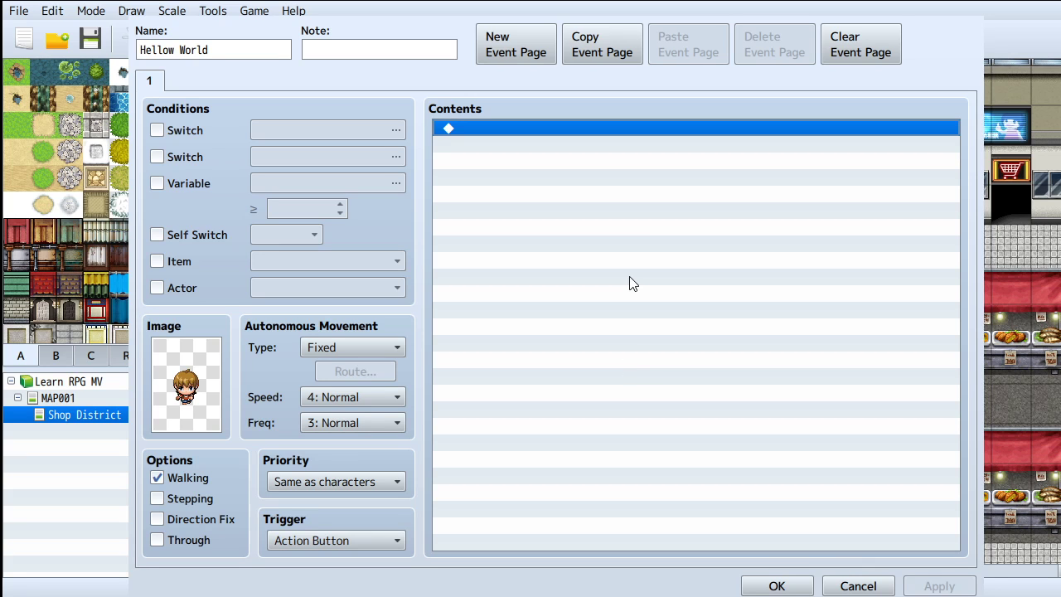
pyautogui.doubleClick(557, 127)
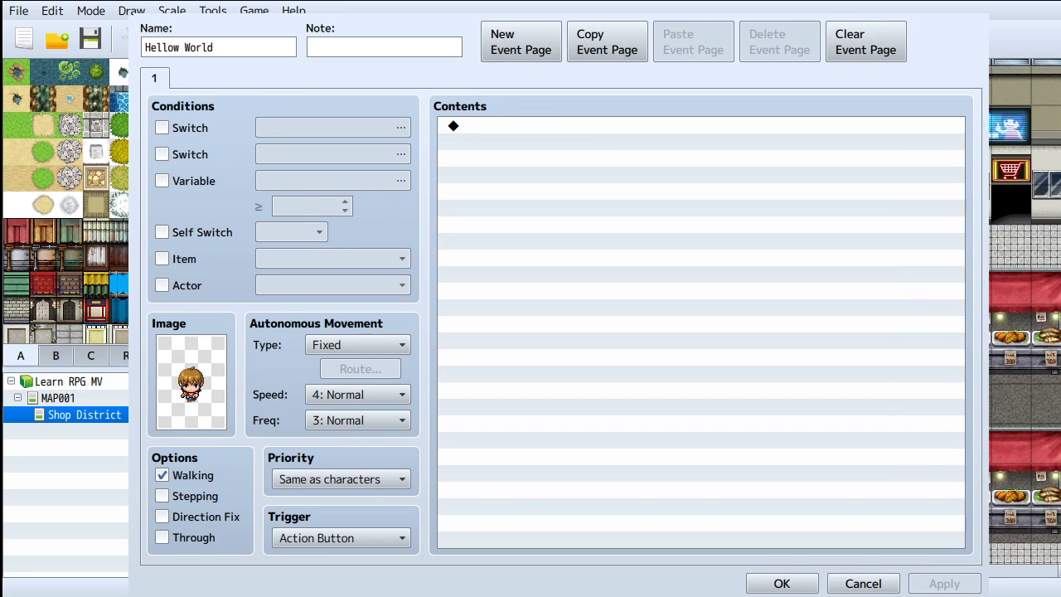
pyautogui.doubleClick(497, 126)
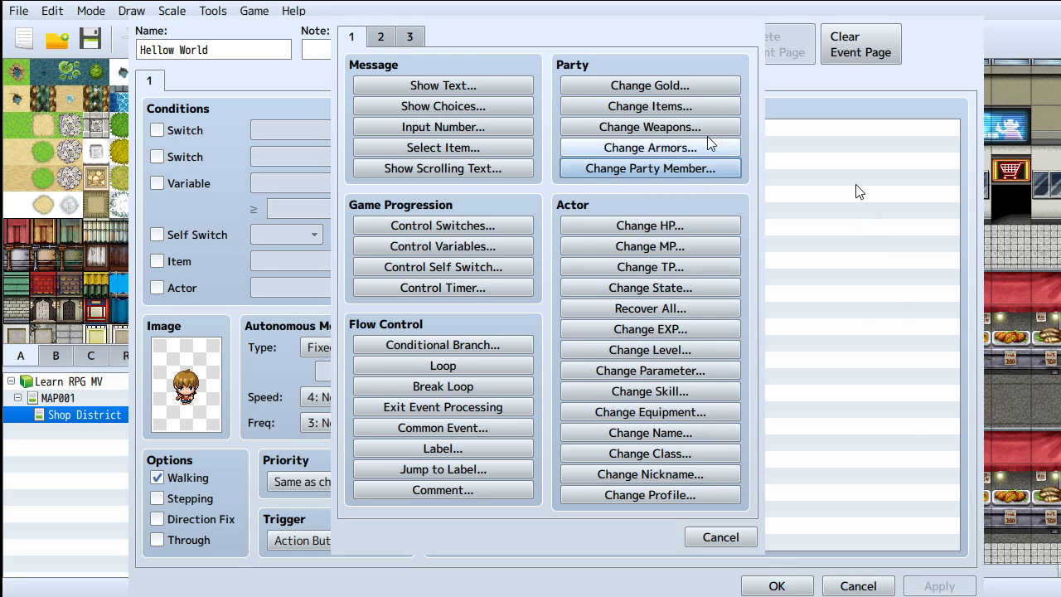
pyautogui.click(382, 35)
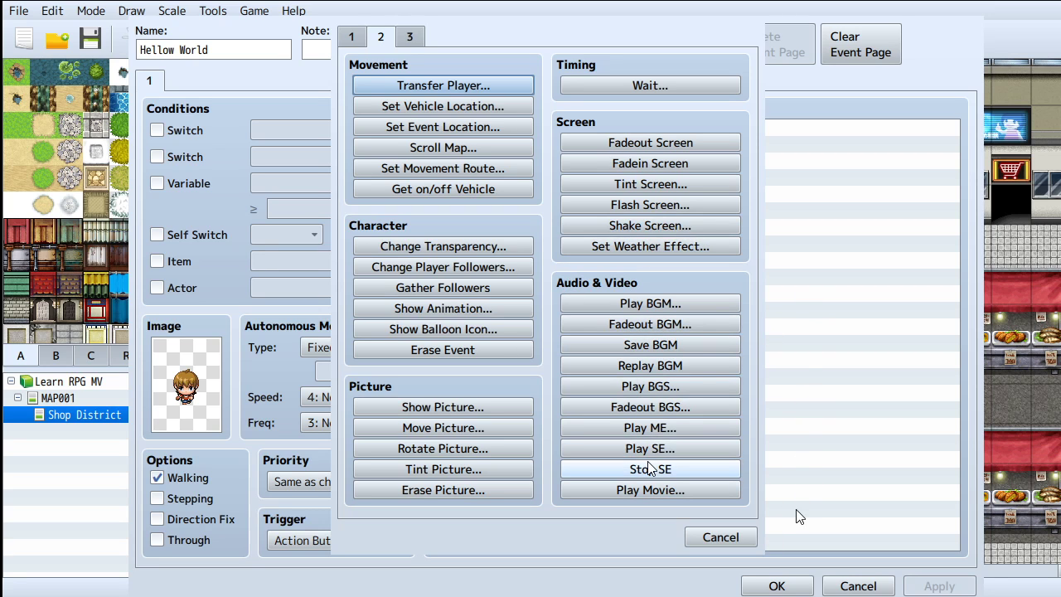
pyautogui.click(410, 39)
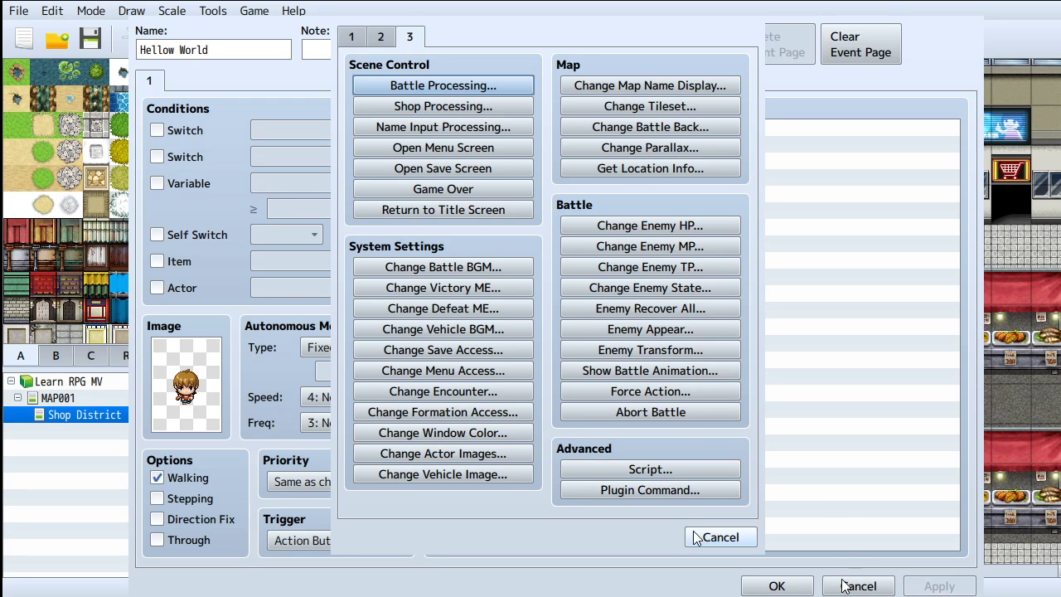
# Add a Show Text command reading "Hello world" with the first Actor1 face to the event, and save the event
pyautogui.click(351, 40)
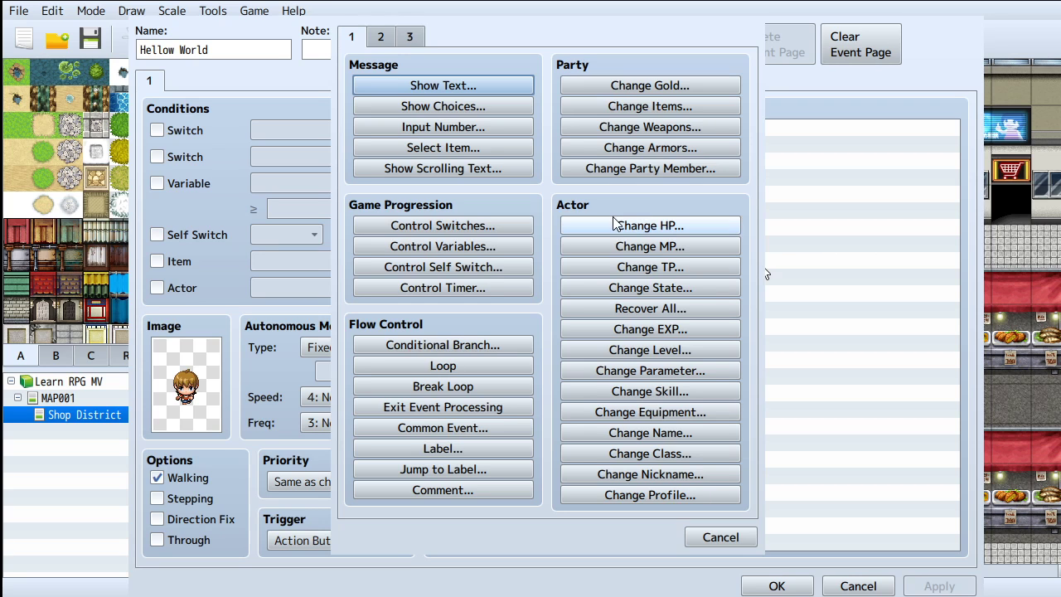
pyautogui.click(416, 79)
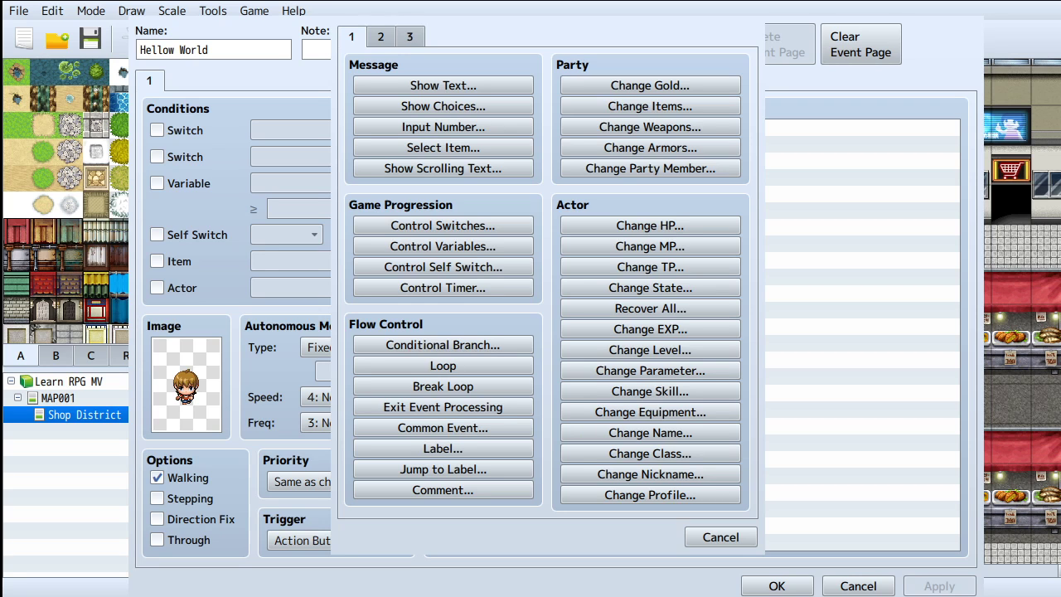
pyautogui.click(443, 85)
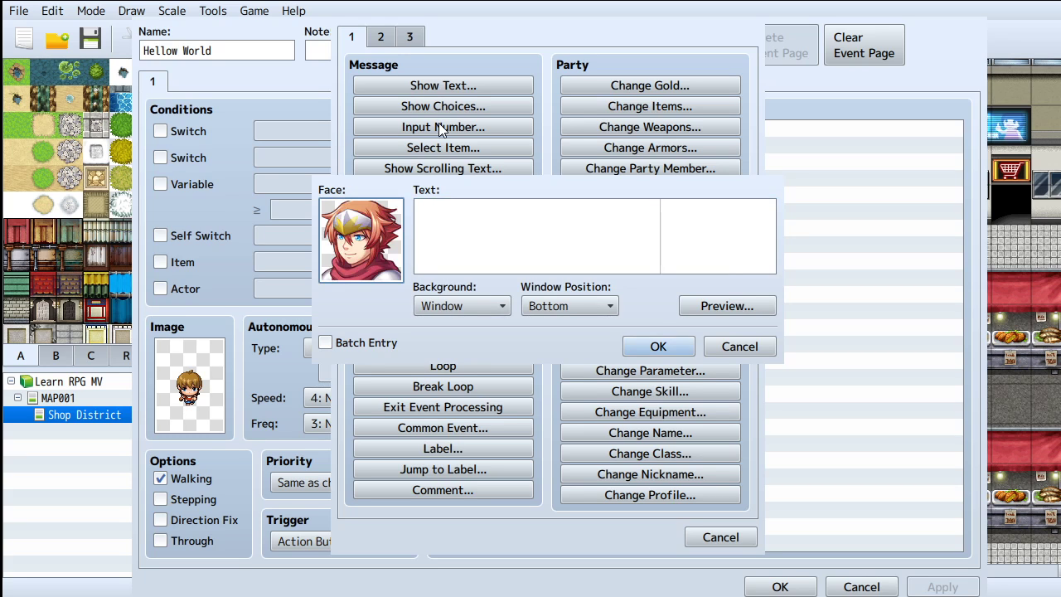
pyautogui.click(490, 218)
pyautogui.write('Hello world')
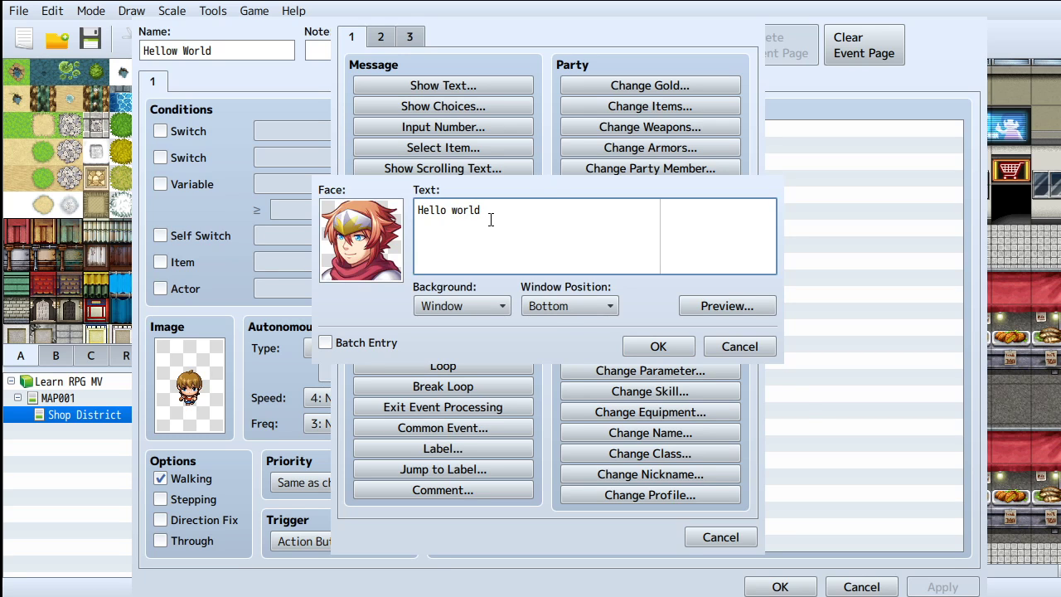
pyautogui.click(657, 344)
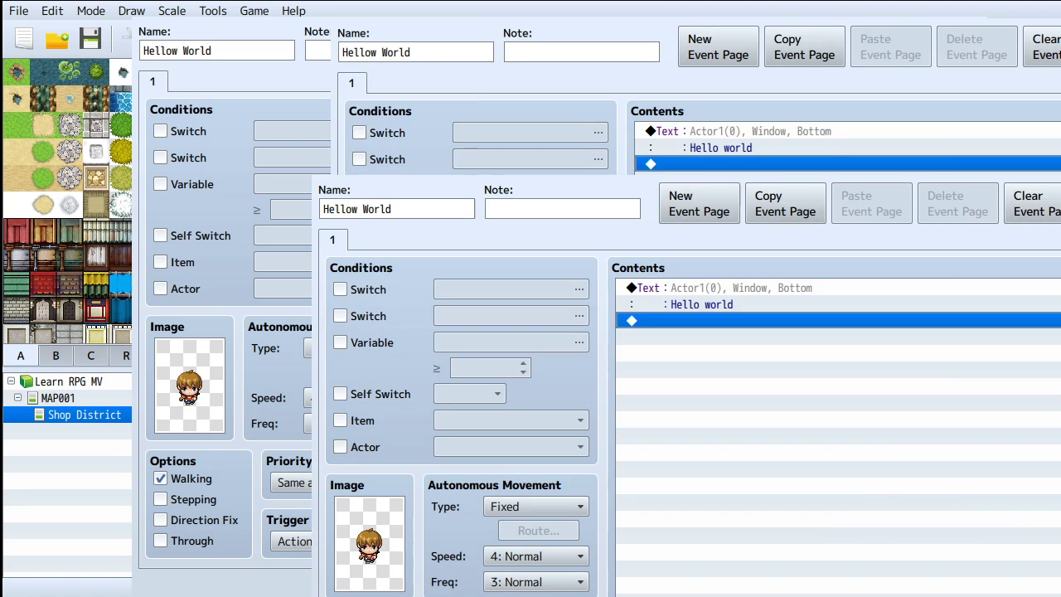
pyautogui.click(742, 572)
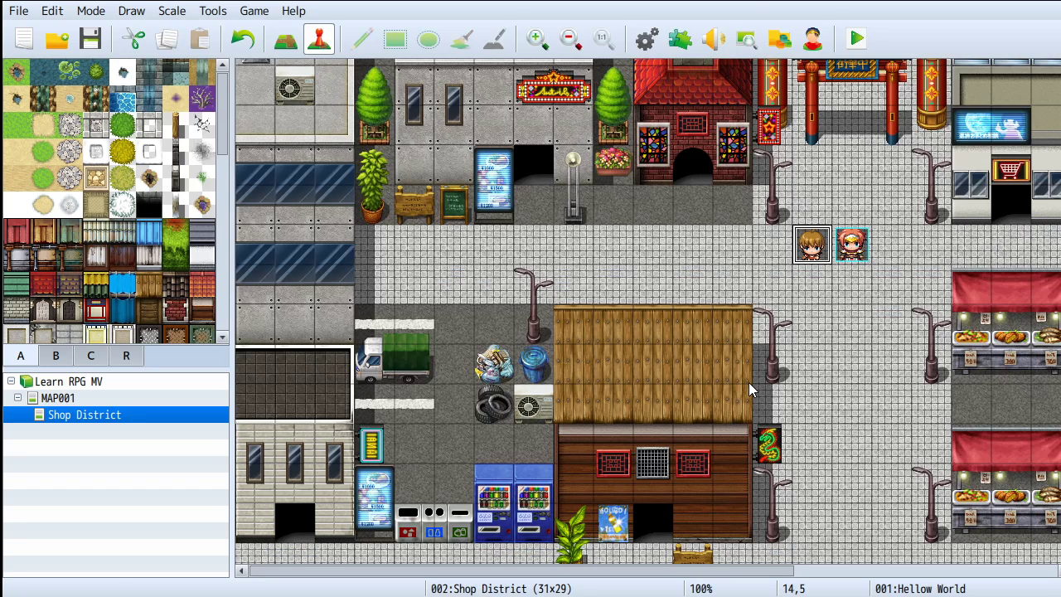
# Playtest the project: start a new game, walk the party up to the Hellow World character and talk to it
pyautogui.click(857, 36)
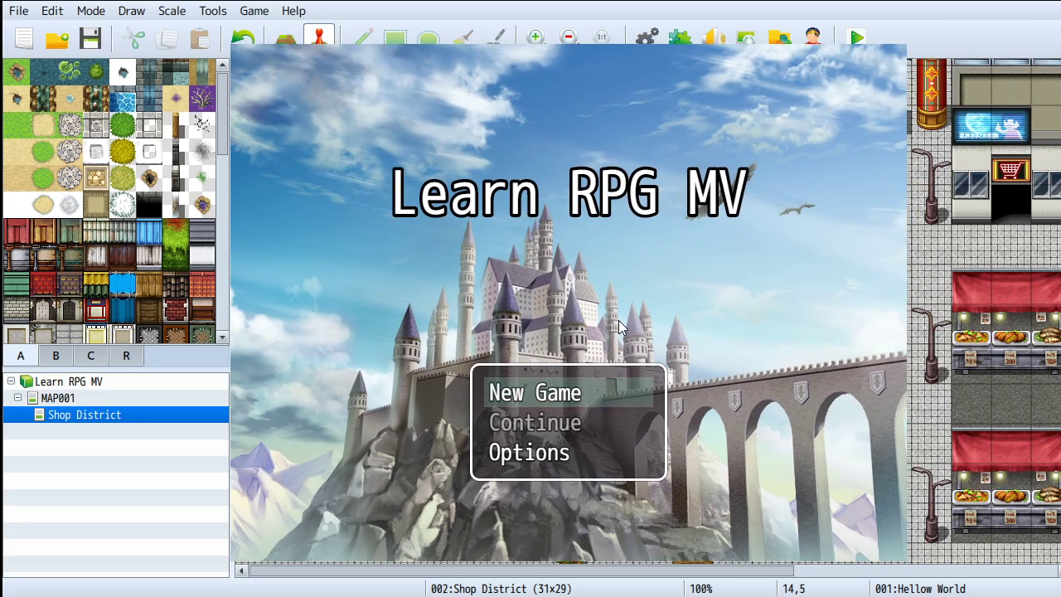
pyautogui.press('Return')
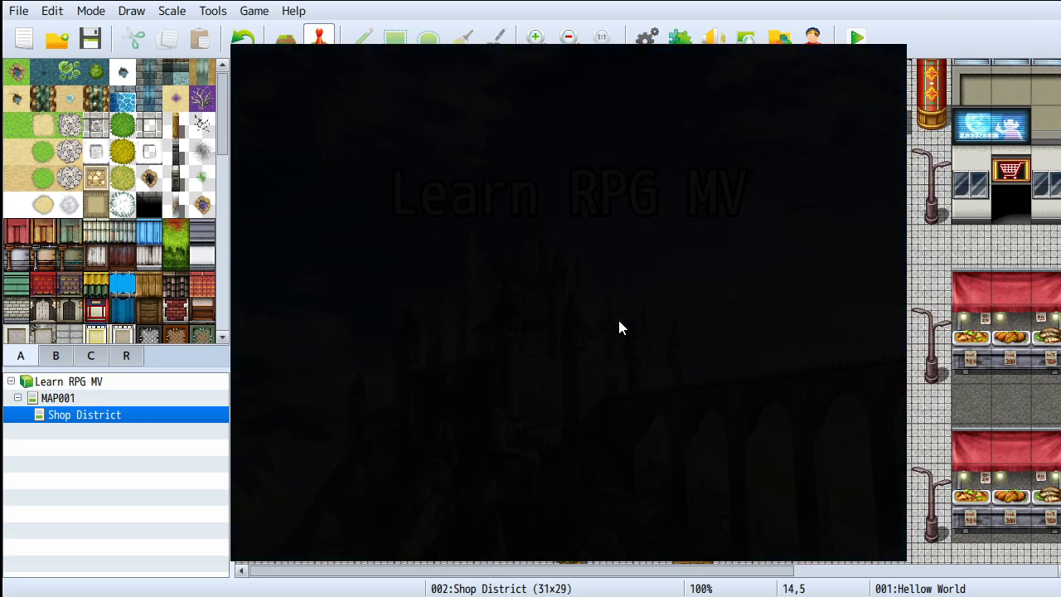
pyautogui.press('Down')
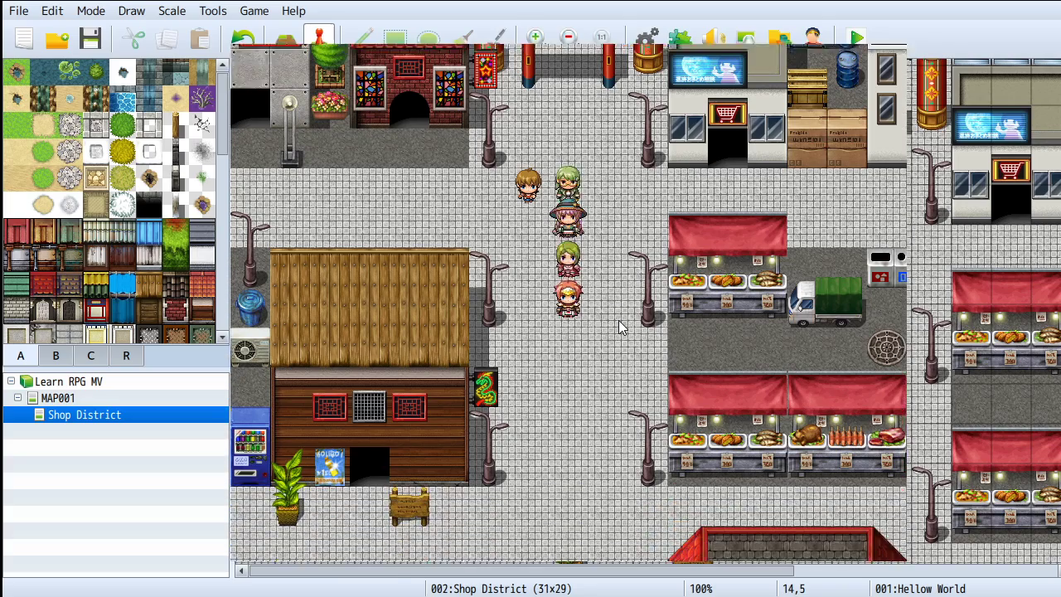
pyautogui.press('Left')
pyautogui.press('Down')
pyautogui.press('Right')
pyautogui.press('Up')
pyautogui.press('Left')
pyautogui.press('Right')
pyautogui.press('Up')
pyautogui.press('Left')
pyautogui.press('Return')
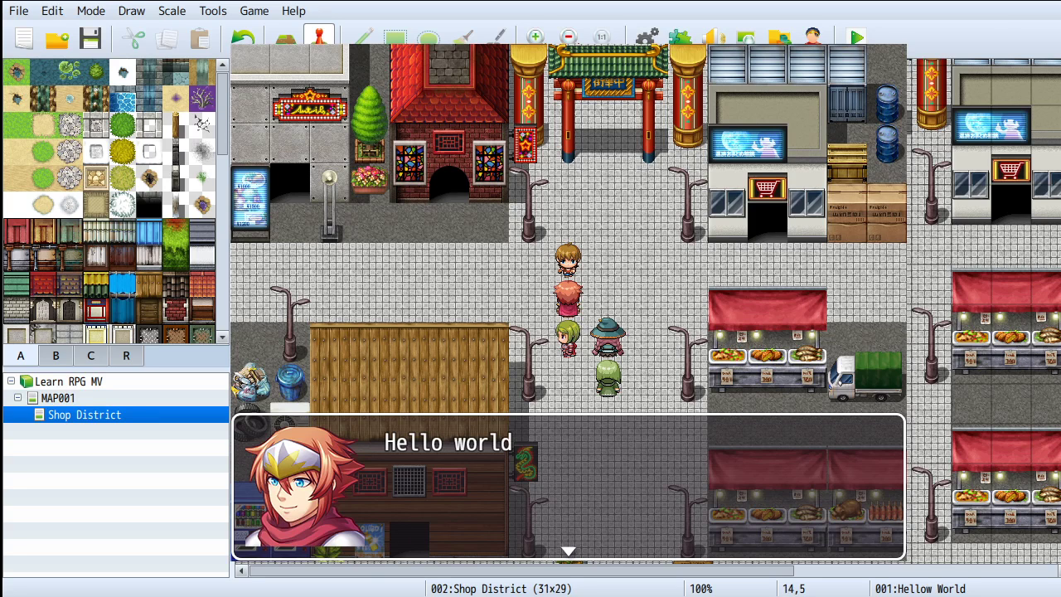
pyautogui.click(932, 125)
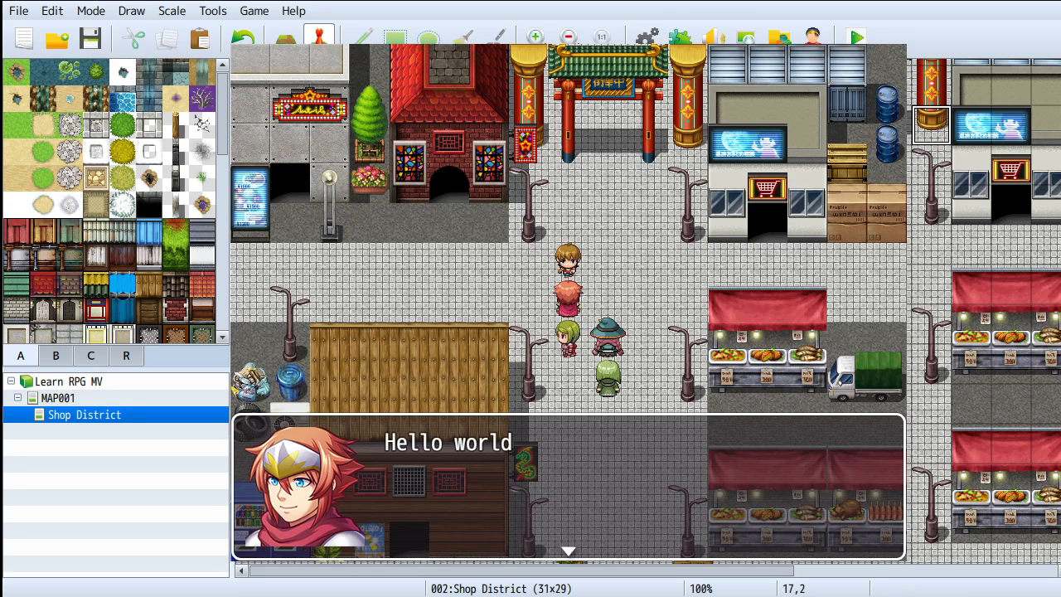
pyautogui.hotkey('ctrl', 'z')
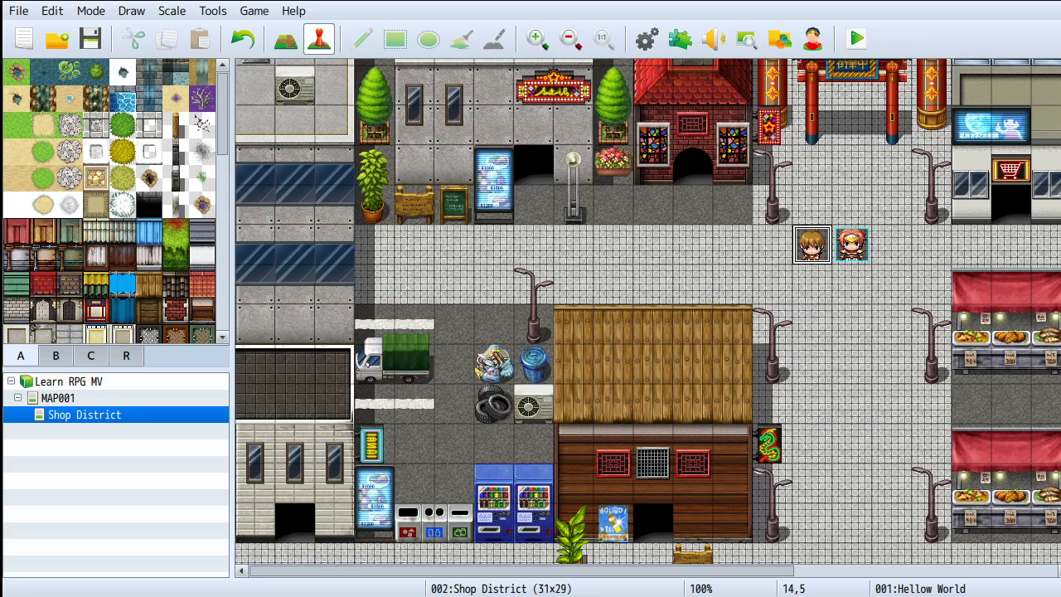
# Reopen the Hellow World event and add a Yes/No Show Choices command after its text, with the message "Hi" under Yes
pyautogui.click(968, 196)
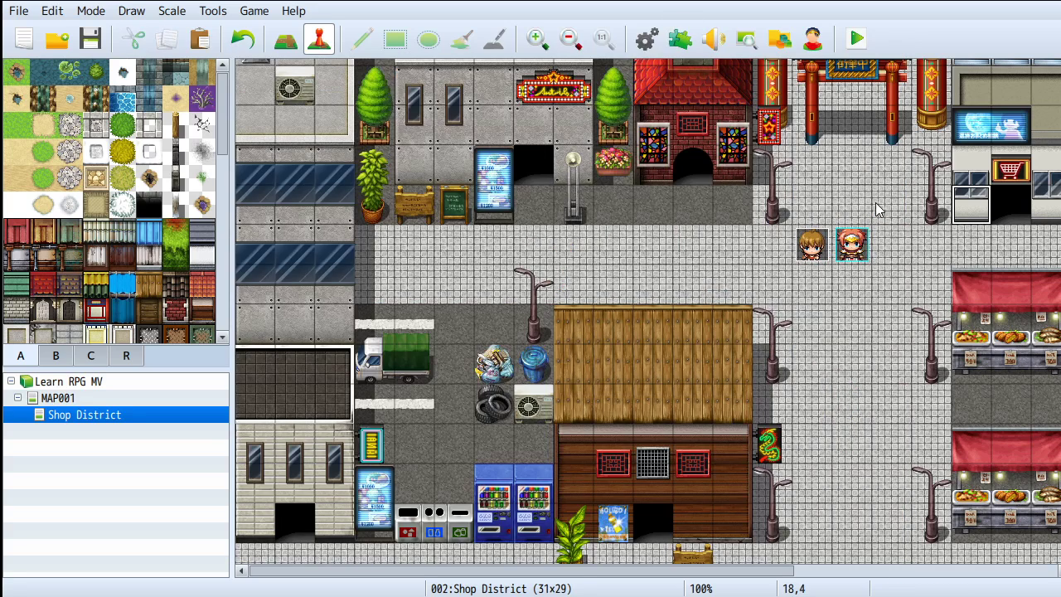
pyautogui.doubleClick(813, 244)
pyautogui.press('End')
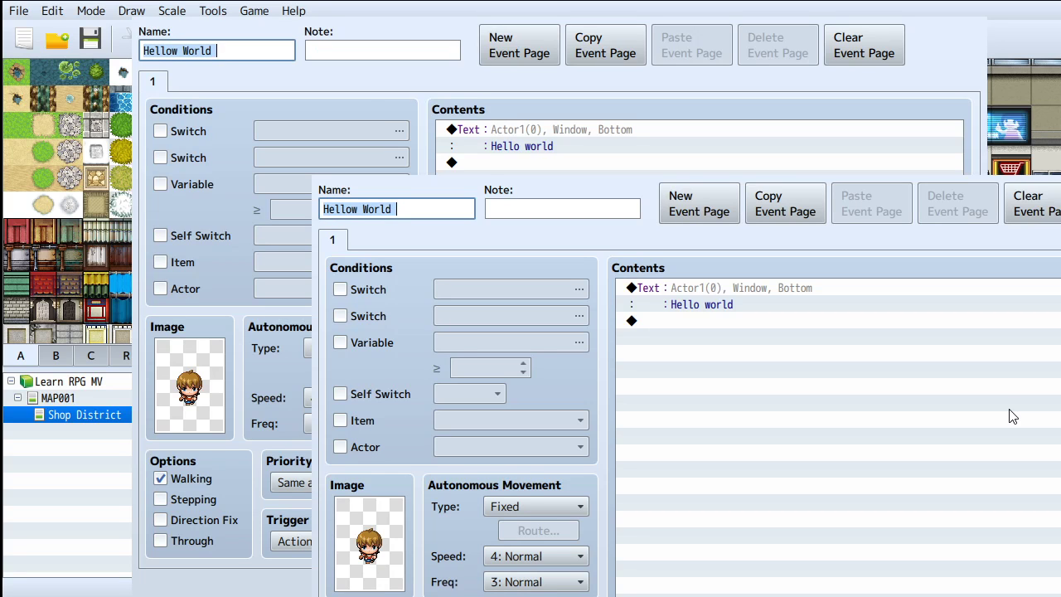
pyautogui.click(534, 163)
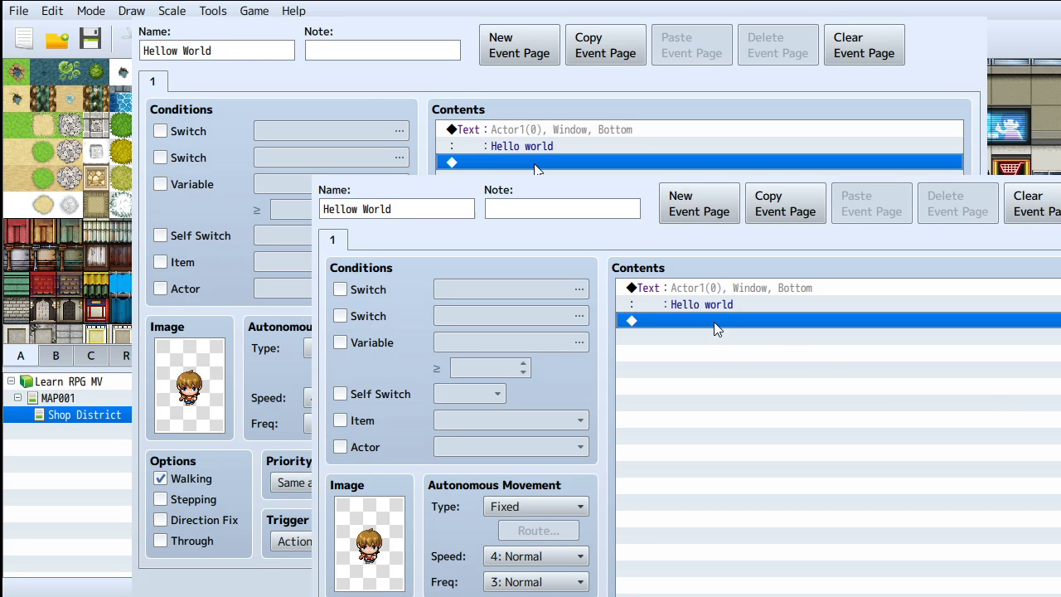
pyautogui.doubleClick(535, 164)
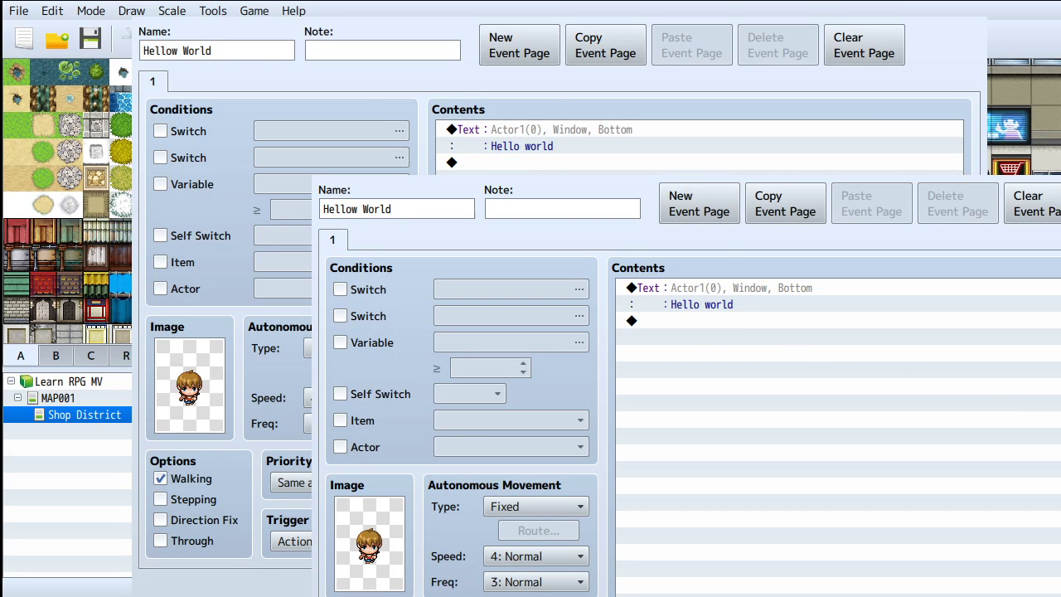
pyautogui.moveTo(535, 7)
pyautogui.mouseDown()
pyautogui.moveTo(509, 0)
pyautogui.moveTo(529, 19)
pyautogui.mouseUp()
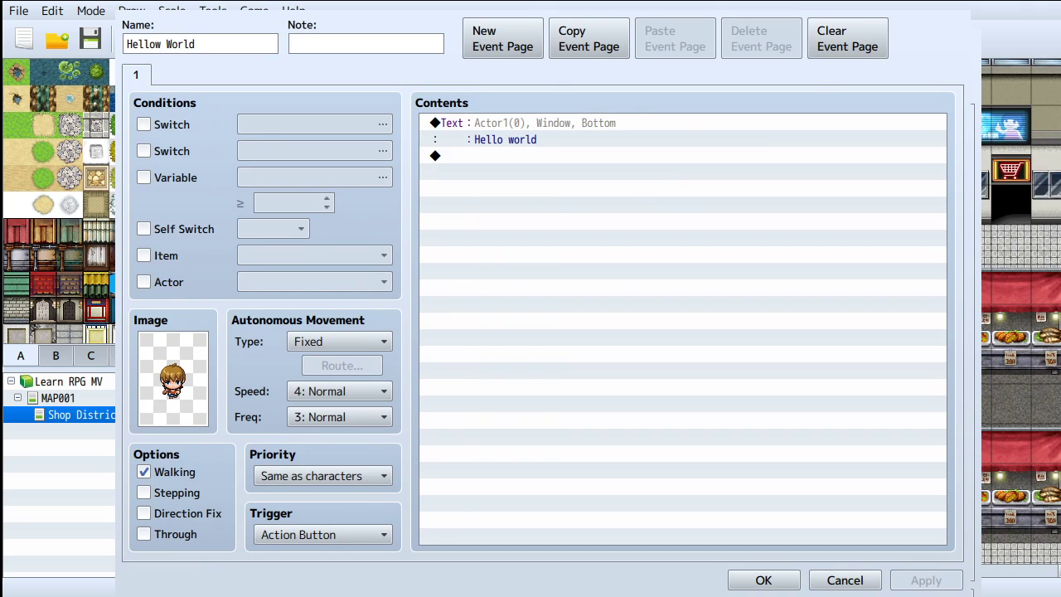
pyautogui.press('Return')
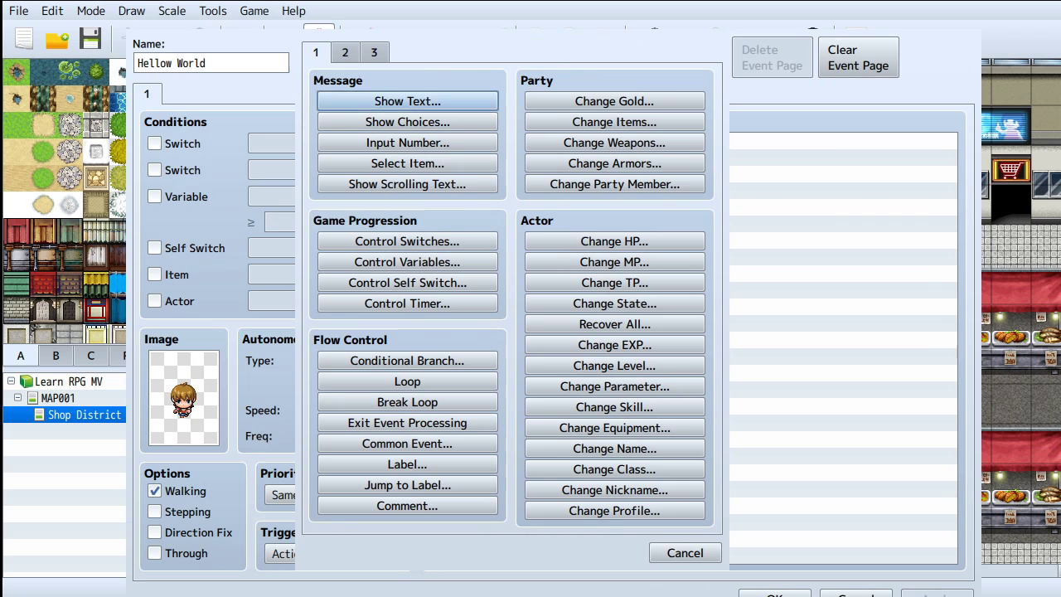
pyautogui.click(409, 121)
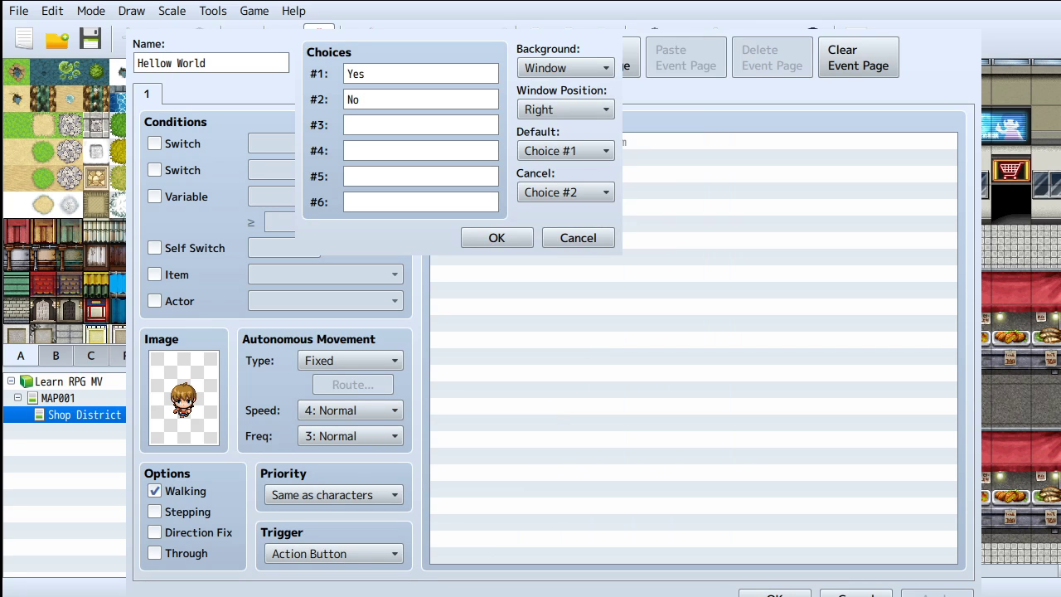
pyautogui.moveTo(459, 18); pyautogui.dragTo(525, 175)
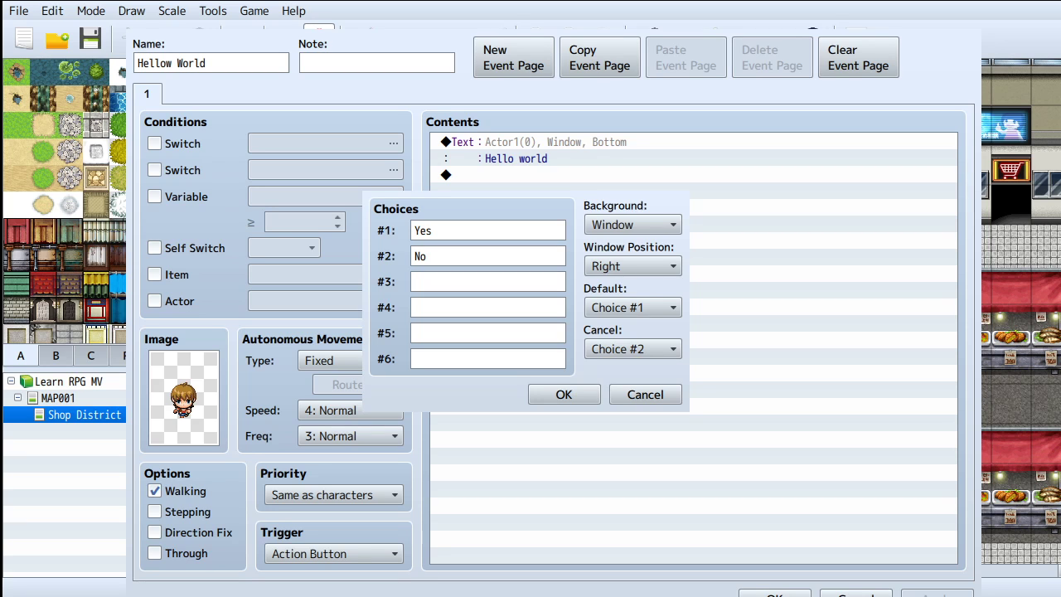
pyautogui.click(938, 248)
pyautogui.click(564, 394)
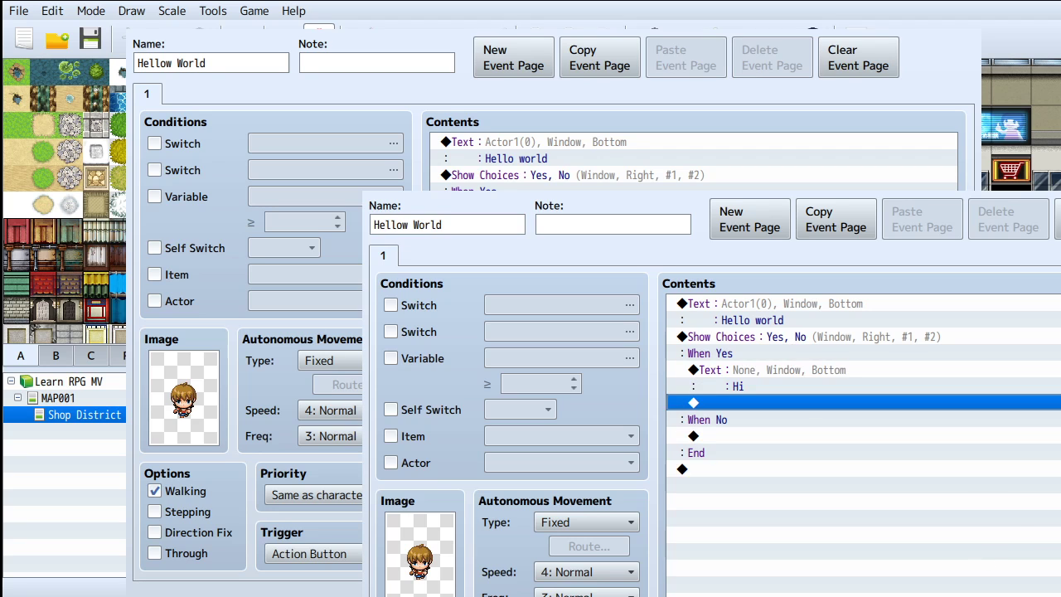
# Add the message "Bye" without a face under the When No branch and save the event
pyautogui.doubleClick(732, 429)
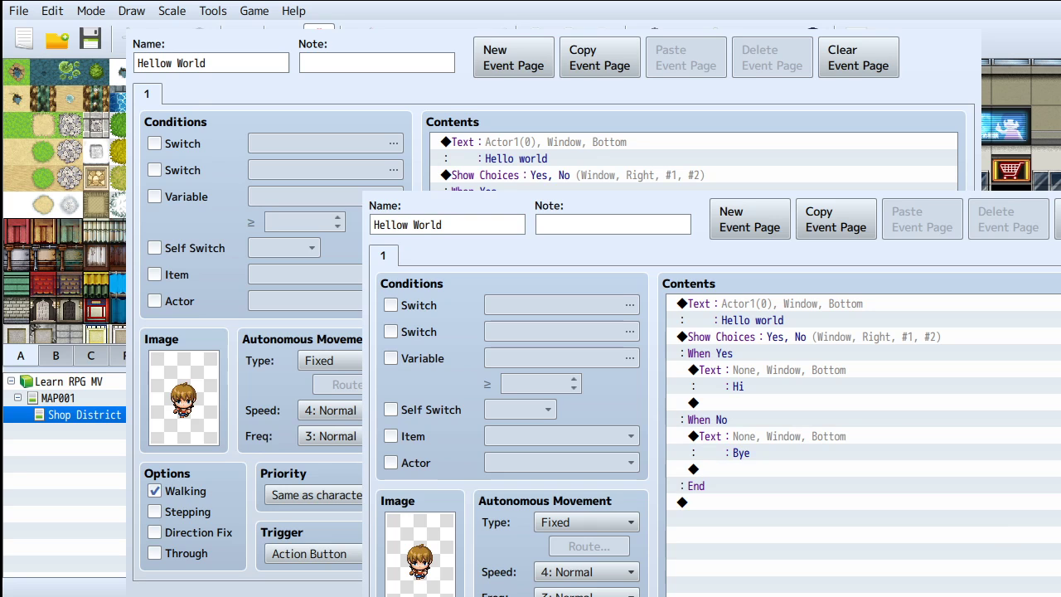
pyautogui.click(792, 585)
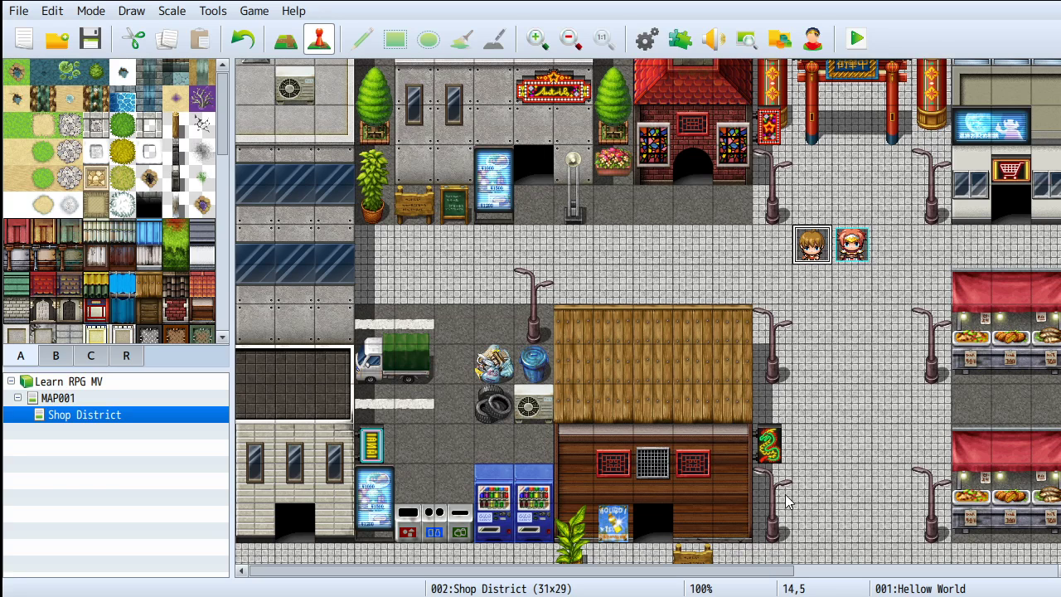
# Save the changes and playtest the project again, starting a new game and talking to the Hellow World character
pyautogui.click(858, 39)
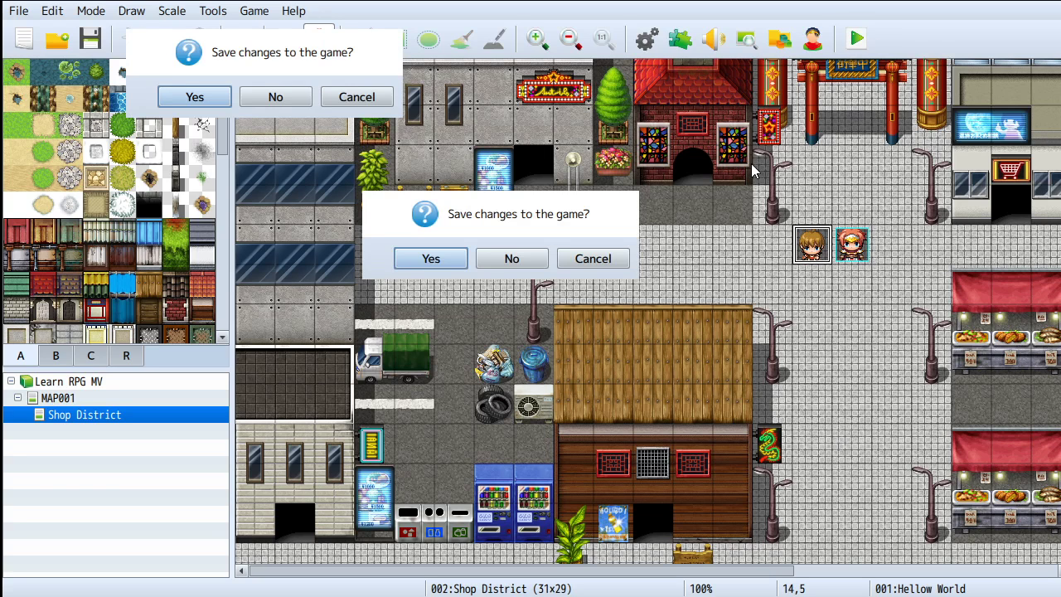
pyautogui.click(427, 256)
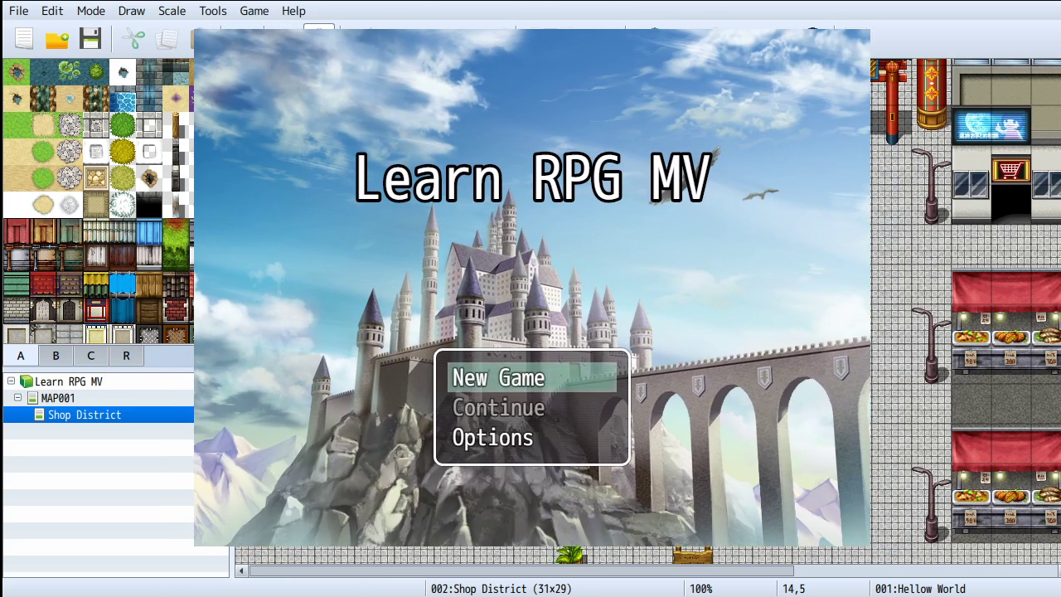
pyautogui.press('Return')
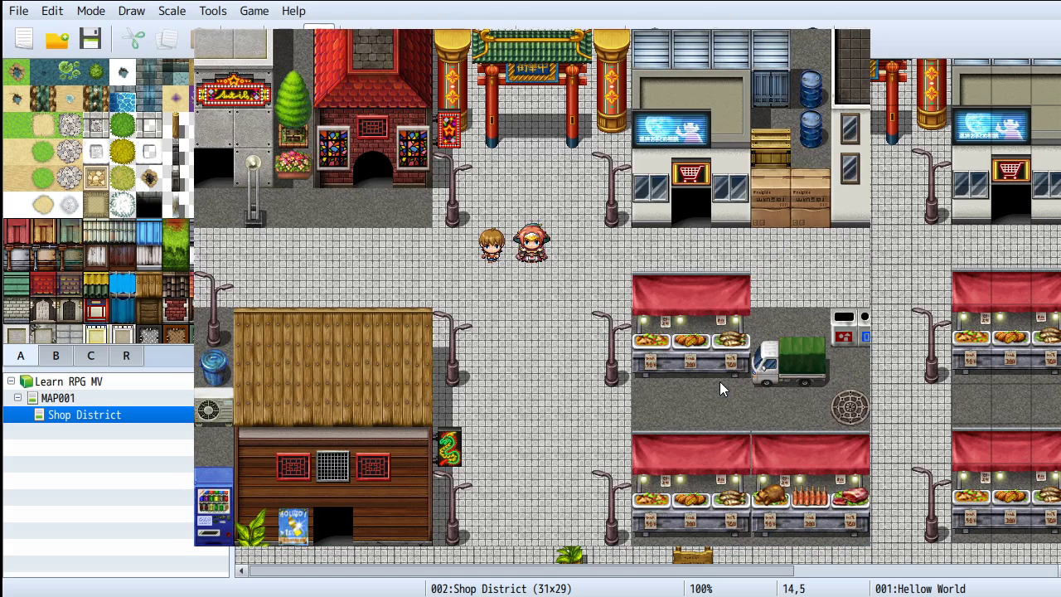
pyautogui.press('Down')
pyautogui.press('Right')
pyautogui.press('Up')
pyautogui.press('Up')
pyautogui.press('Down')
pyautogui.press('Left')
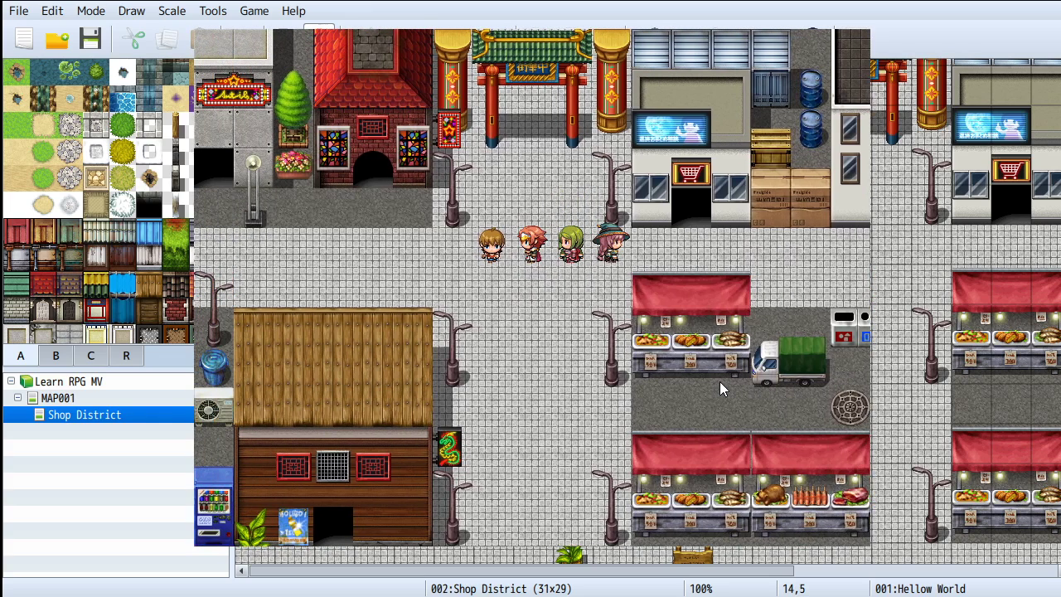
pyautogui.press('Return')
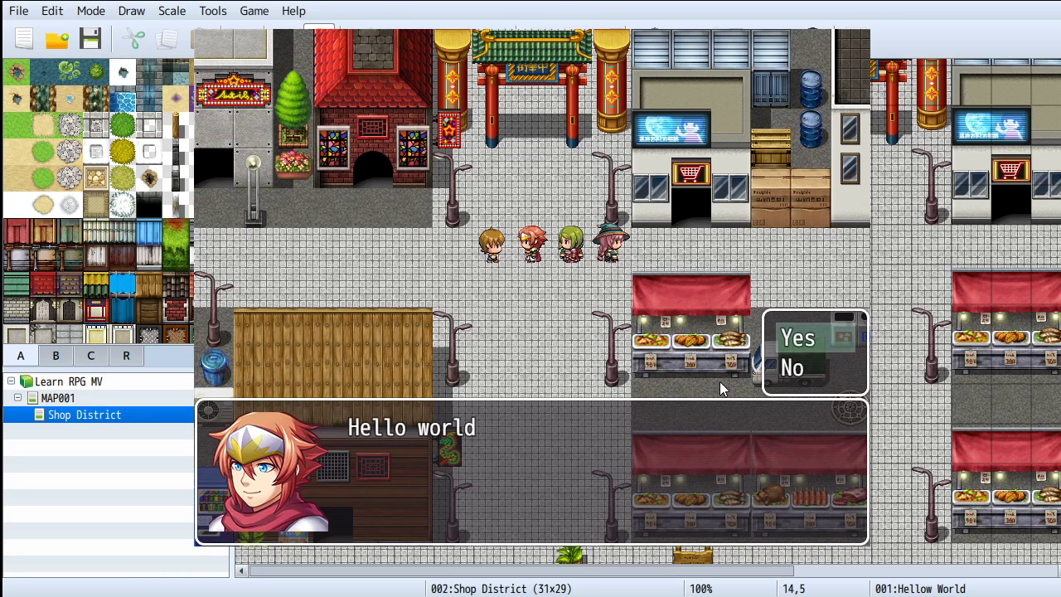
# Answer No to the character's choice and advance the conversation to its end
pyautogui.press('Down')
pyautogui.press('Return')
pyautogui.press('Return')
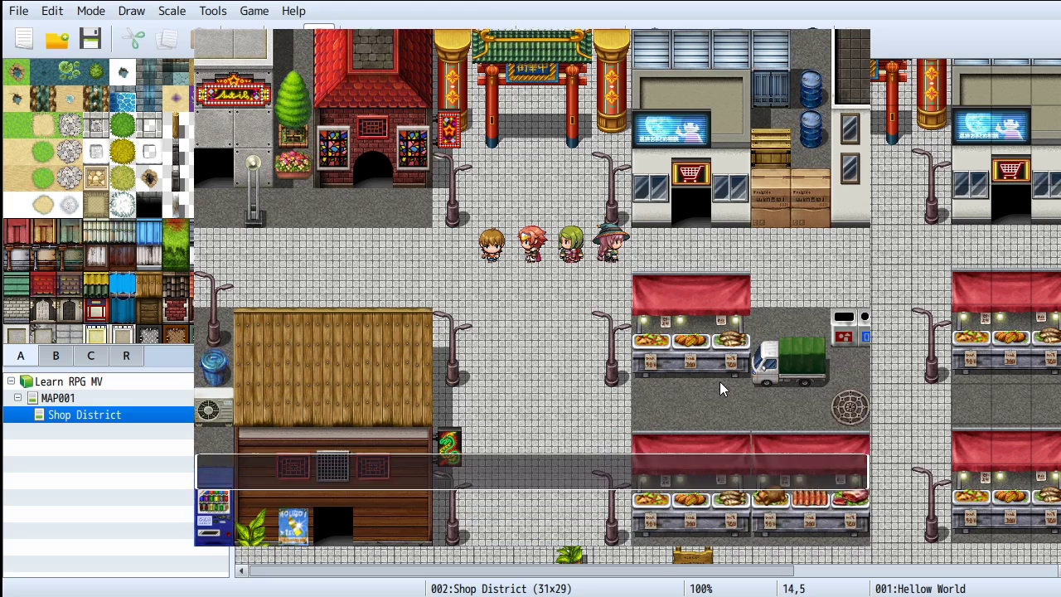
pyautogui.press('Return')
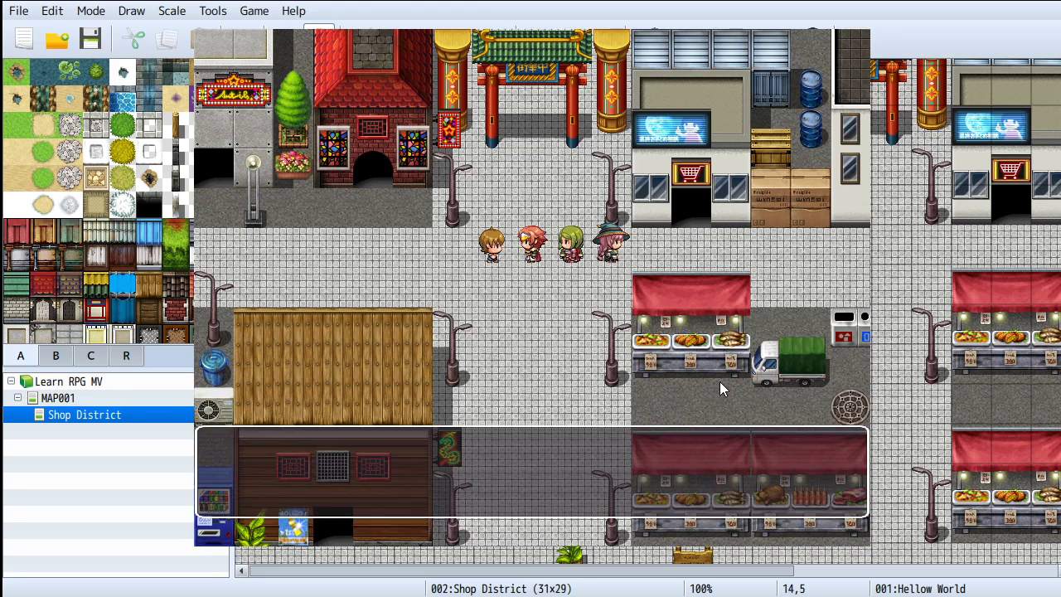
pyautogui.press('Return')
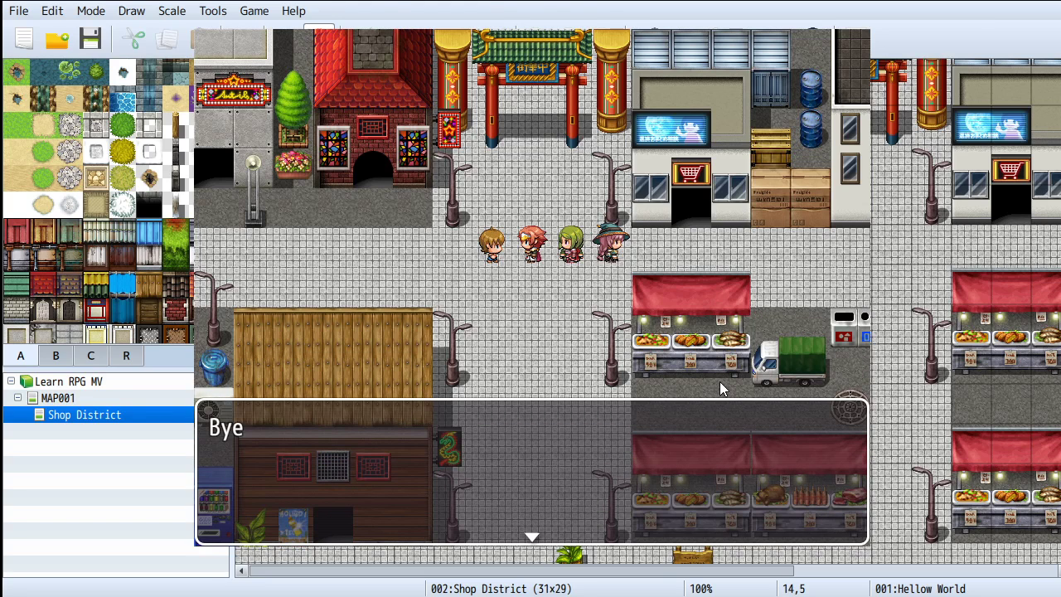
pyautogui.press('Return')
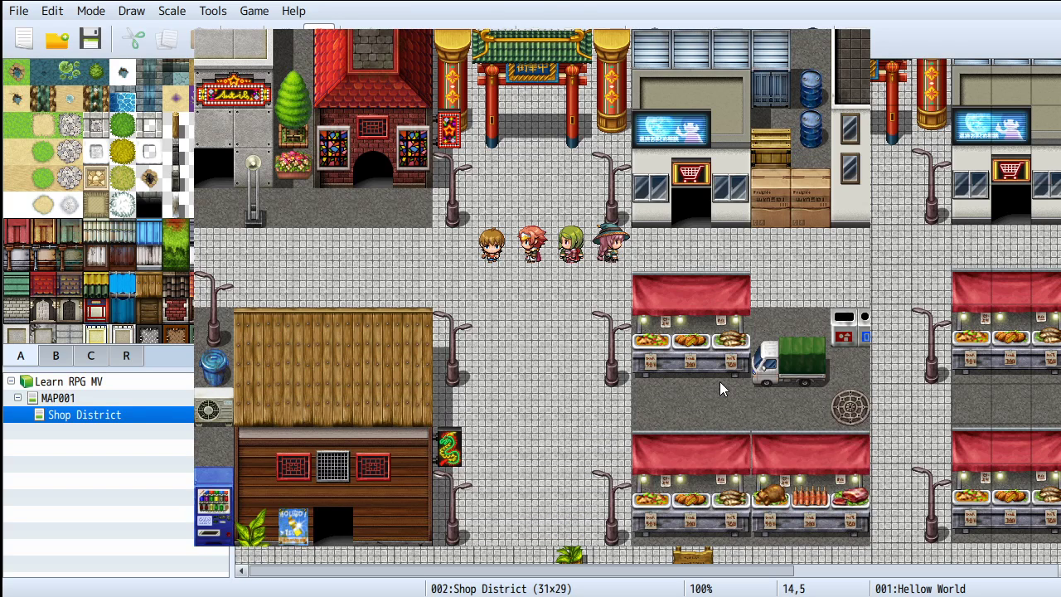